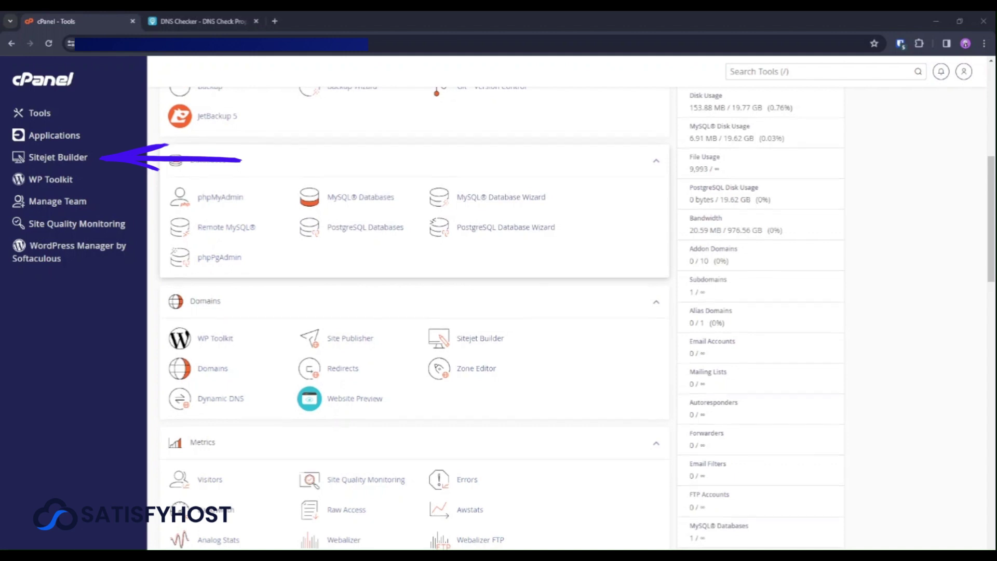
- Open Sitejet Builder and start building a website for the satisfy.pw domain
{"action": "scroll", "coordinate": [226, 228], "scroll_direction": "down", "scroll_amount": 1}
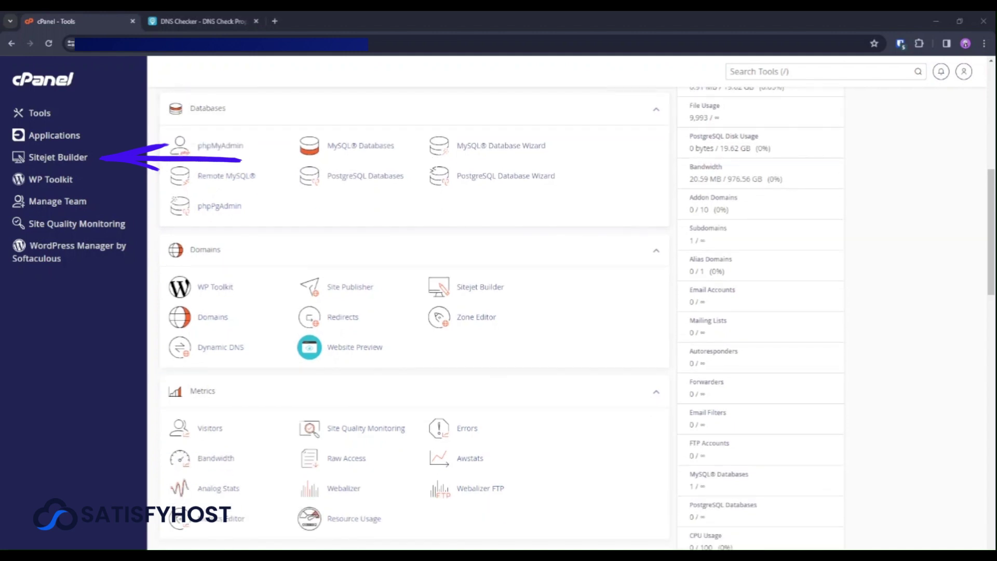
{"action": "left_click", "coordinate": [64, 161]}
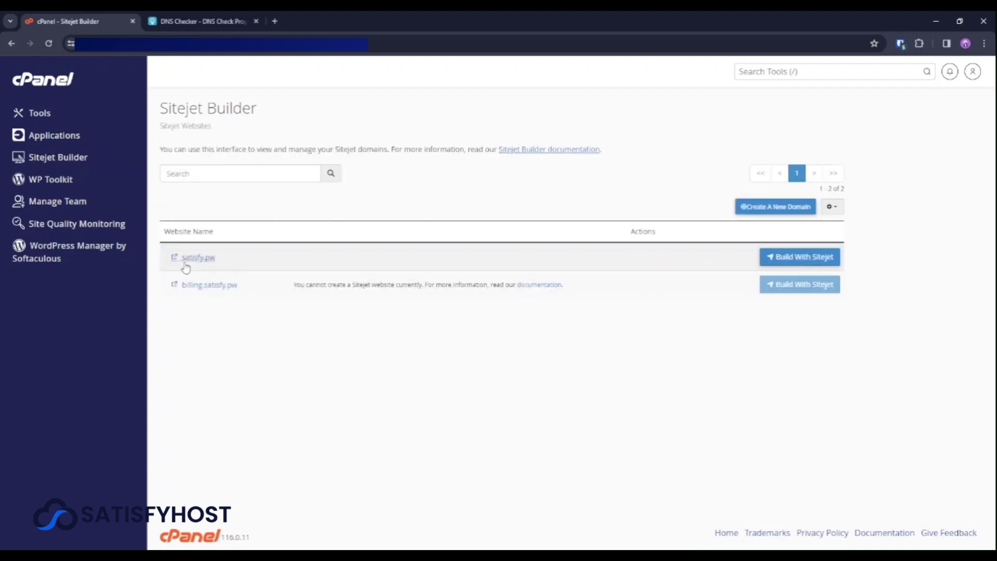
{"action": "left_click", "coordinate": [790, 259]}
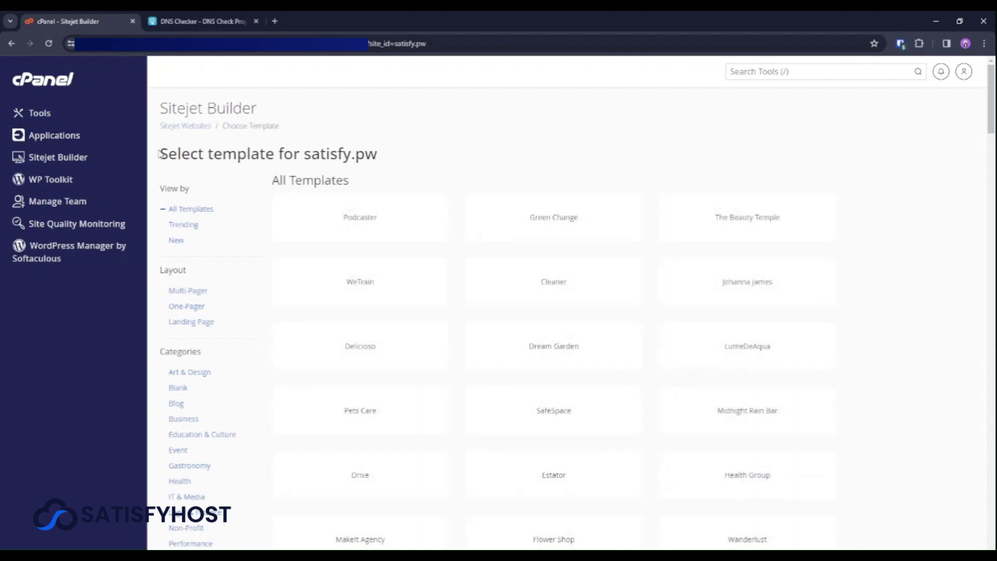
- Look through all the available site templates and those in the Sports & Beauty category
{"action": "left_click_drag", "start_coordinate": [160, 154], "coordinate": [394, 154]}
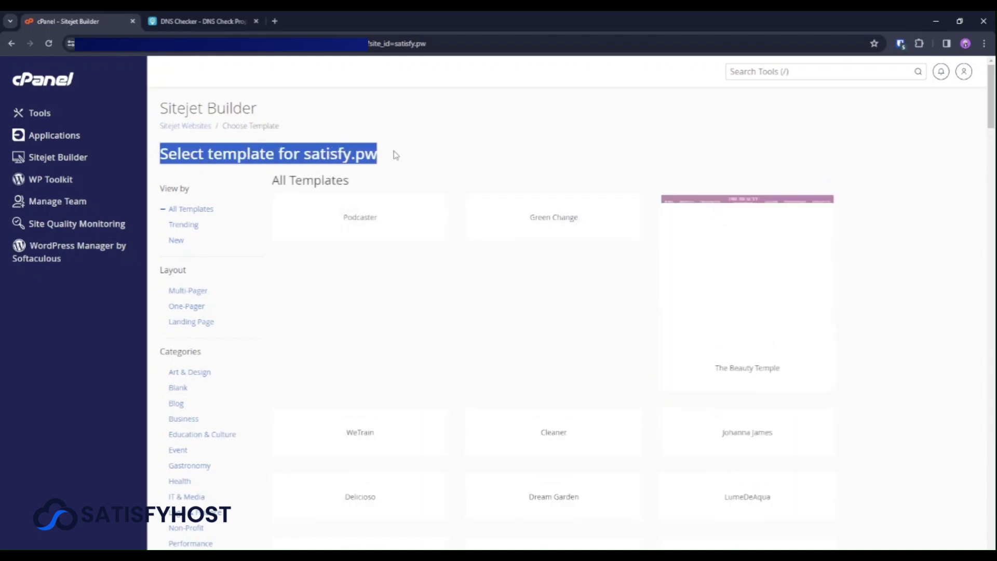
{"action": "scroll", "coordinate": [202, 231], "scroll_direction": "down", "scroll_amount": 1}
{"action": "scroll", "coordinate": [223, 279], "scroll_direction": "down", "scroll_amount": 5}
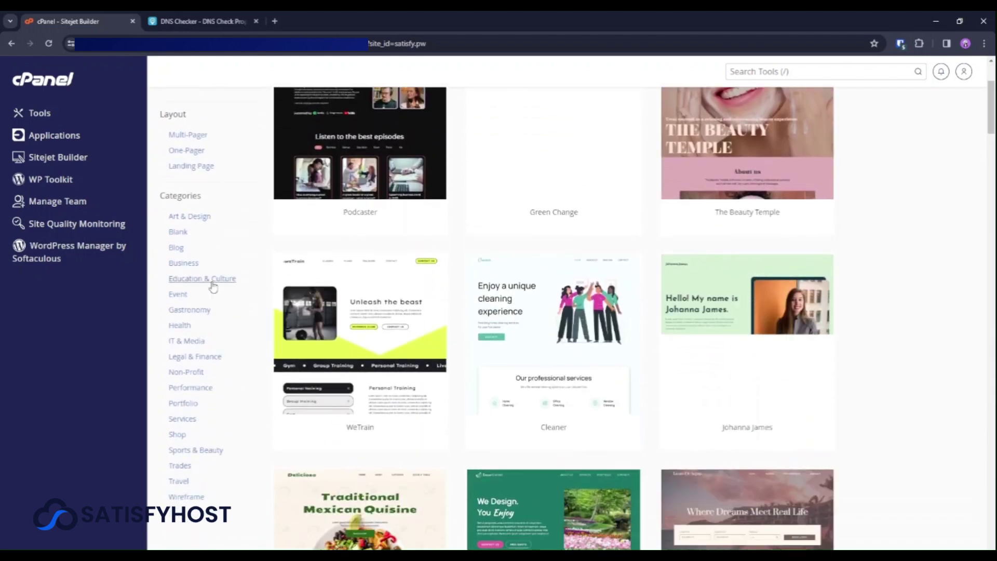
{"action": "scroll", "coordinate": [187, 244], "scroll_direction": "down", "scroll_amount": 1}
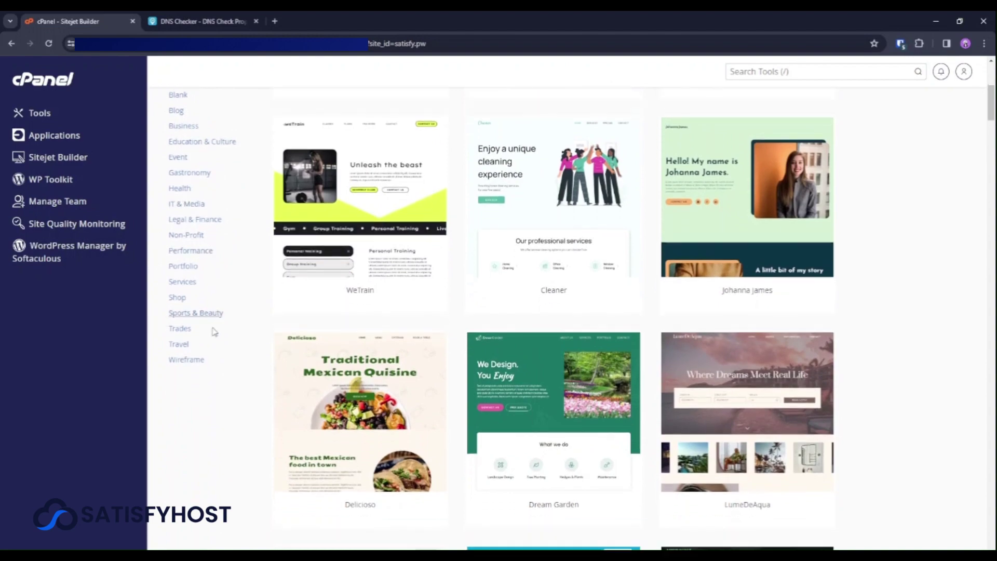
{"action": "left_click", "coordinate": [188, 295]}
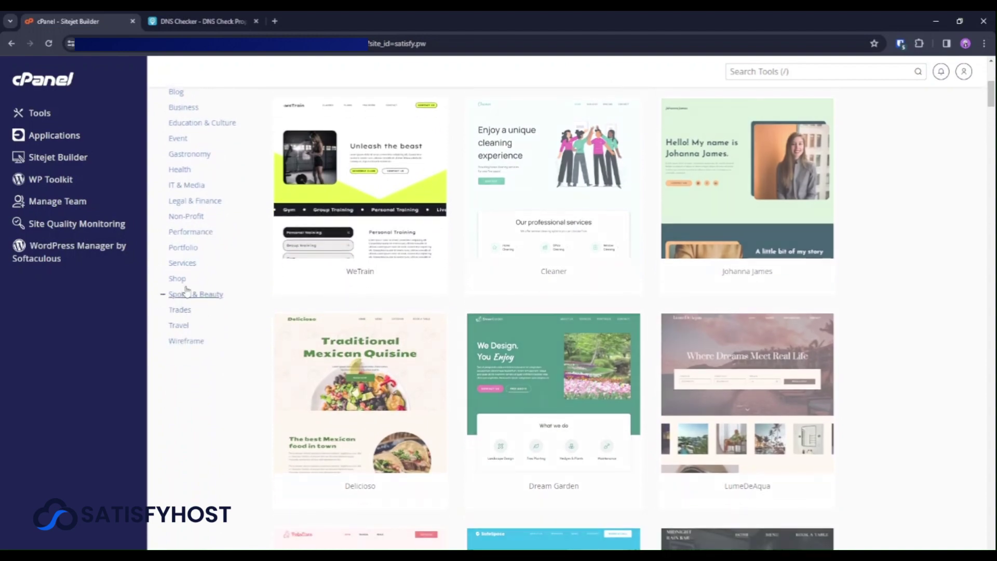
{"action": "scroll", "coordinate": [183, 285], "scroll_direction": "down", "scroll_amount": 7}
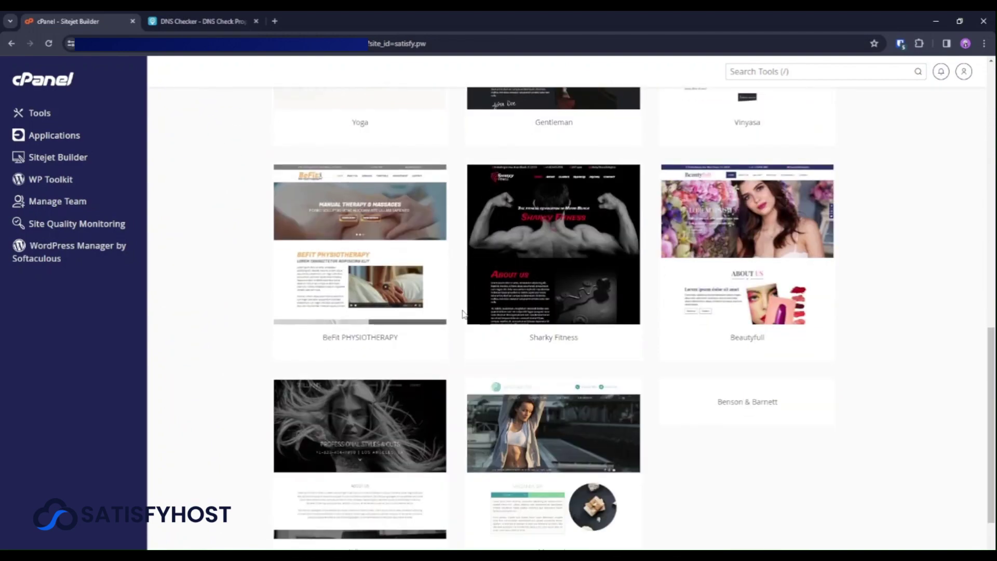
- Filter the templates by the Services category and look through them
{"action": "scroll", "coordinate": [284, 300], "scroll_direction": "up", "scroll_amount": 9}
{"action": "left_click", "coordinate": [185, 365]}
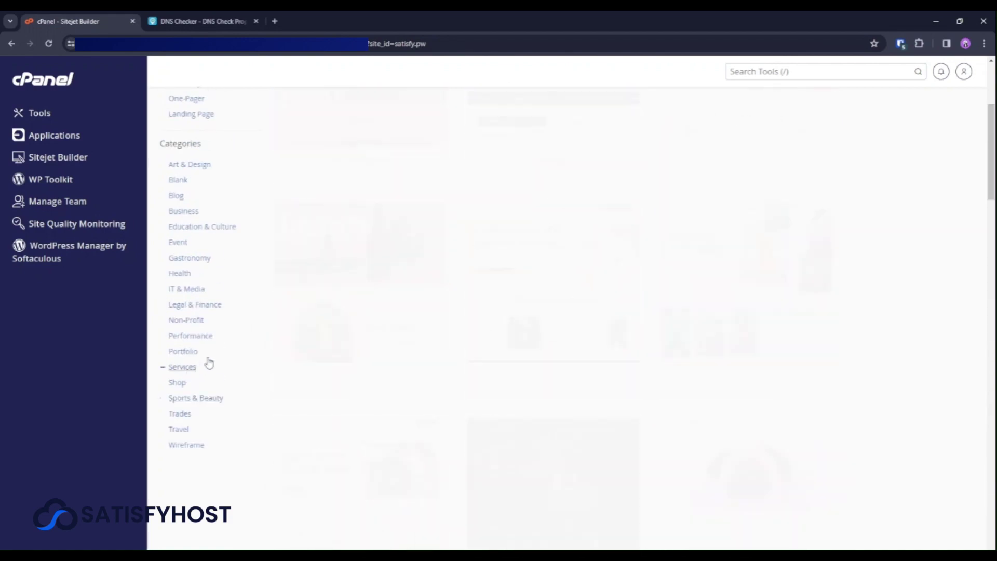
{"action": "scroll", "coordinate": [433, 209], "scroll_direction": "up", "scroll_amount": 2}
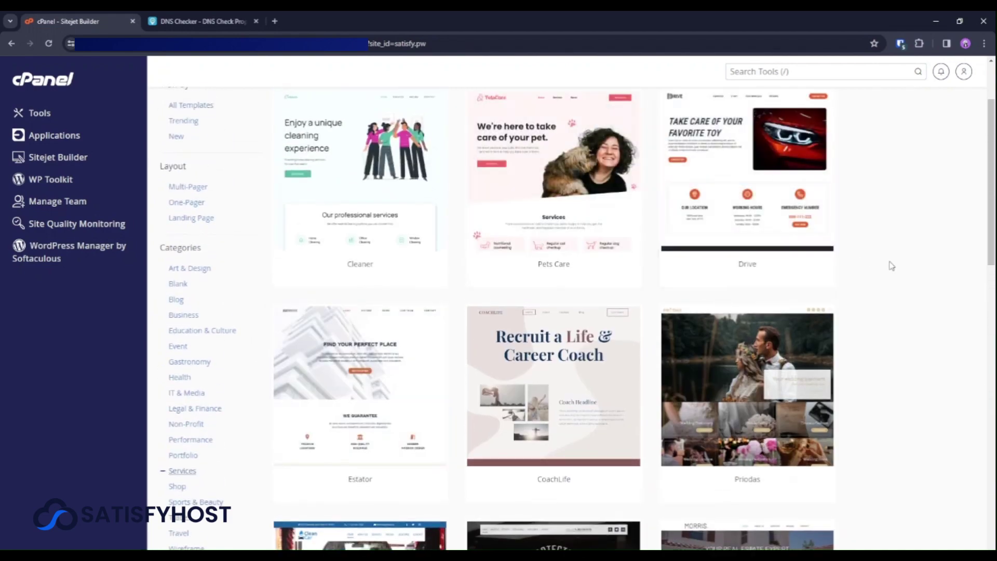
{"action": "scroll", "coordinate": [890, 265], "scroll_direction": "down", "scroll_amount": 1}
{"action": "scroll", "coordinate": [267, 239], "scroll_direction": "down", "scroll_amount": 1}
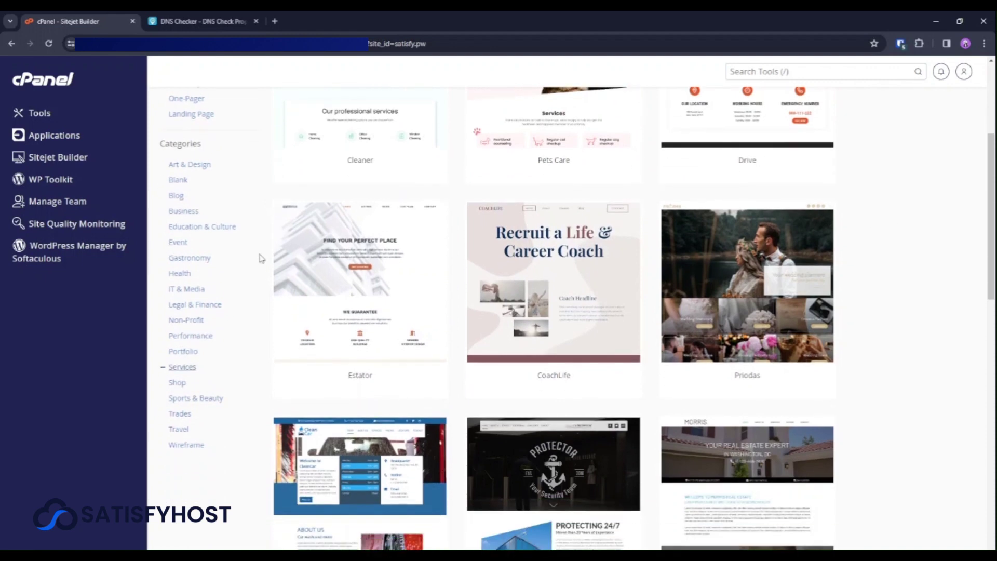
- Filter the templates by the Business category and look through them
{"action": "left_click", "coordinate": [183, 211]}
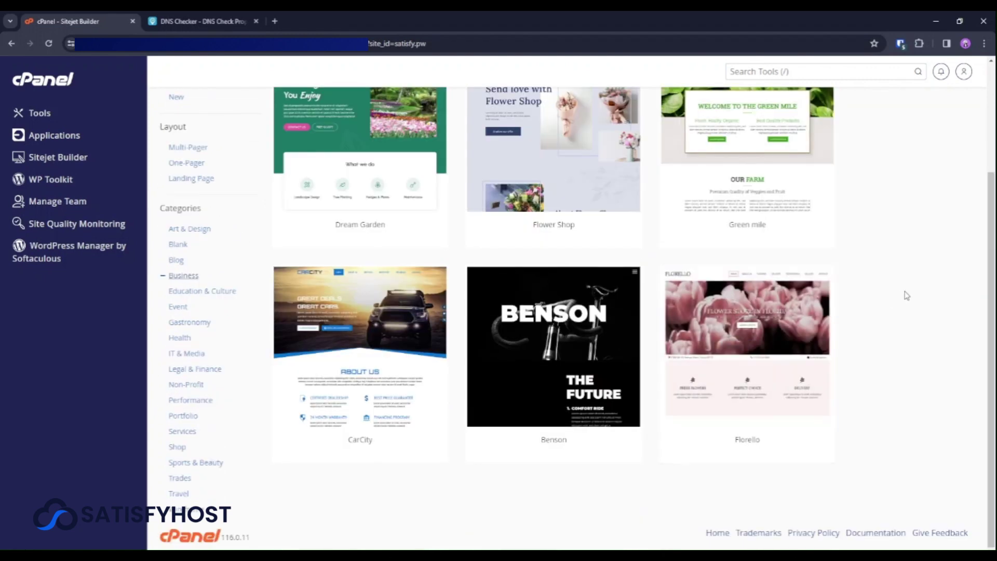
{"action": "scroll", "coordinate": [907, 295], "scroll_direction": "up", "scroll_amount": 3}
{"action": "scroll", "coordinate": [182, 351], "scroll_direction": "down", "scroll_amount": 2}
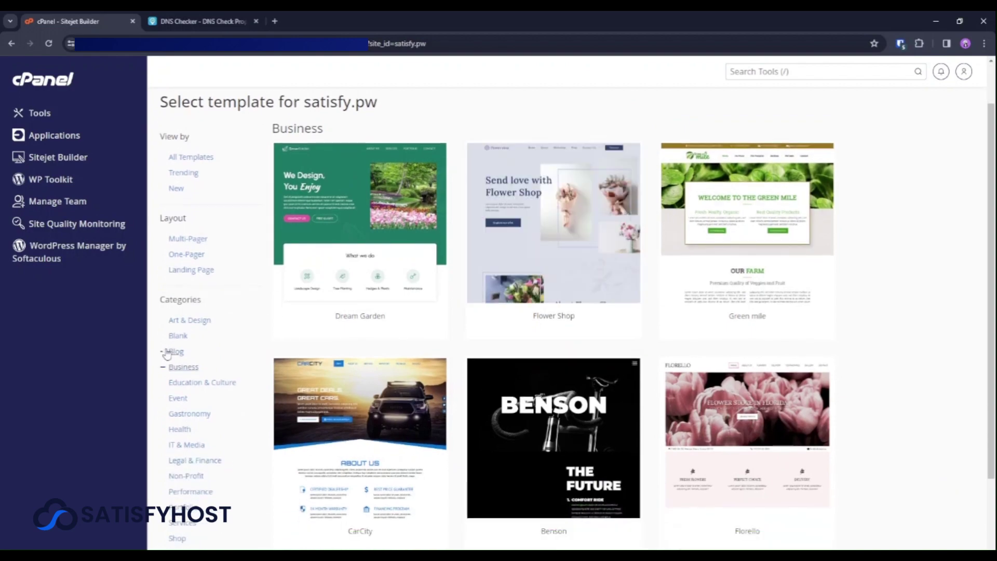
- Look through the templates in the Event and Education & Culture categories
{"action": "left_click", "coordinate": [181, 351]}
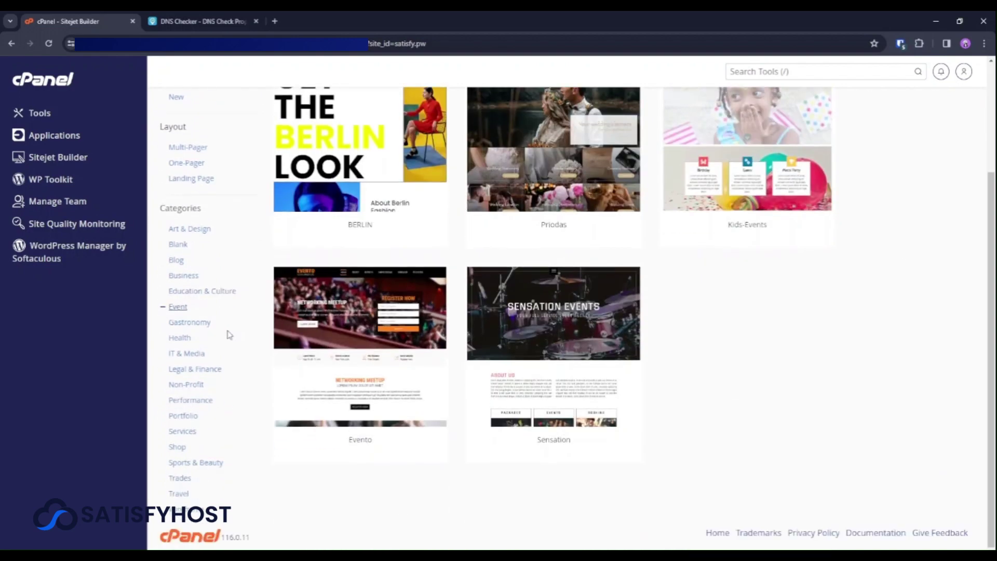
{"action": "left_click", "coordinate": [190, 342]}
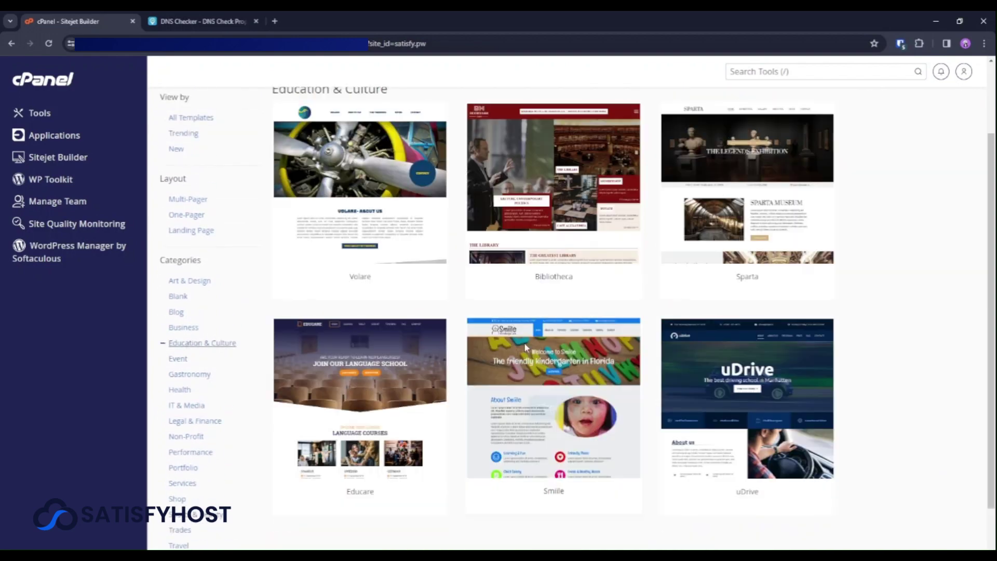
{"action": "scroll", "coordinate": [823, 283], "scroll_direction": "up", "scroll_amount": 2}
{"action": "scroll", "coordinate": [827, 285], "scroll_direction": "down", "scroll_amount": 3}
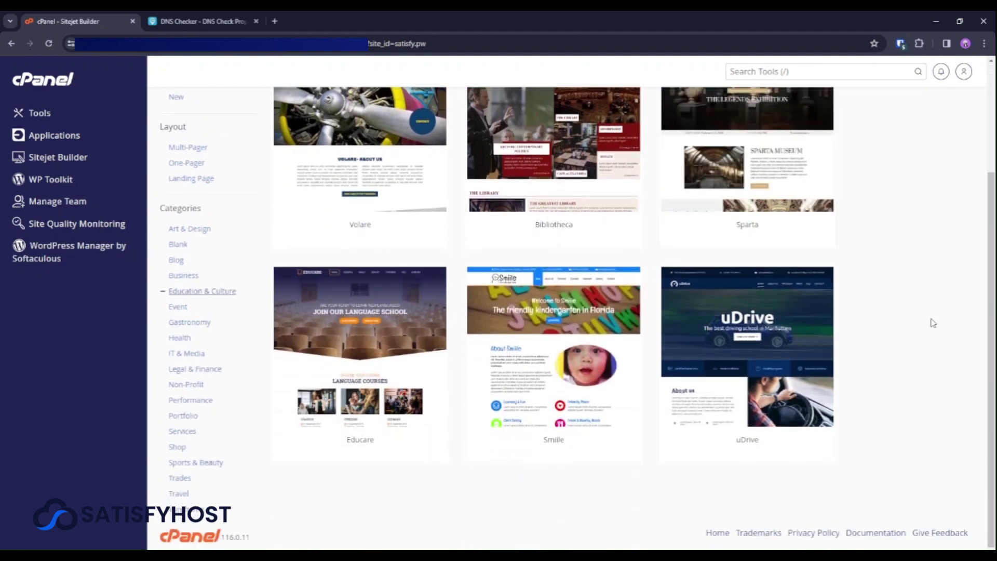
- Look through the templates in the Legal & Finance and IT & Media categories
{"action": "left_click", "coordinate": [207, 369]}
{"action": "left_click", "coordinate": [189, 354]}
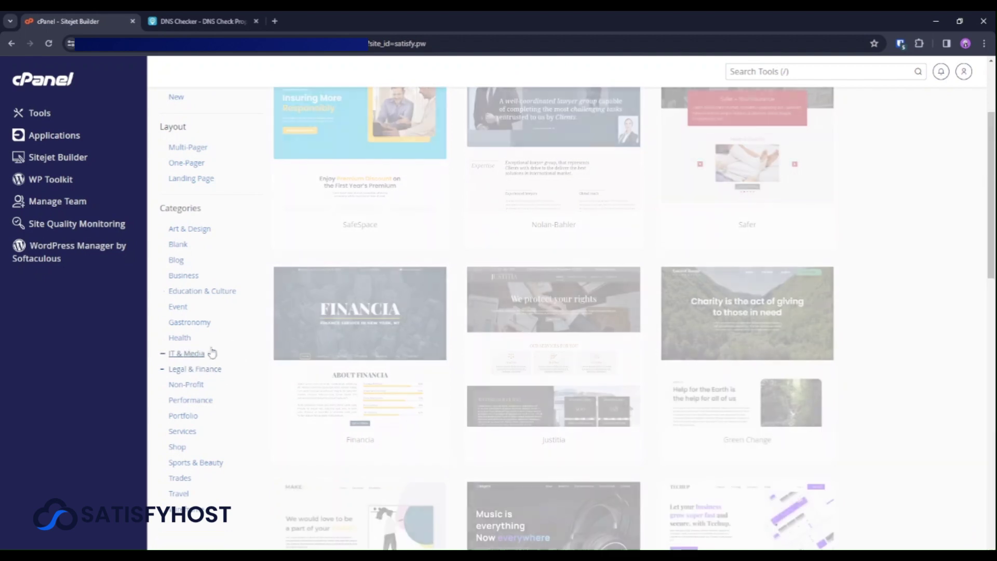
{"action": "scroll", "coordinate": [222, 329], "scroll_direction": "up", "scroll_amount": 1}
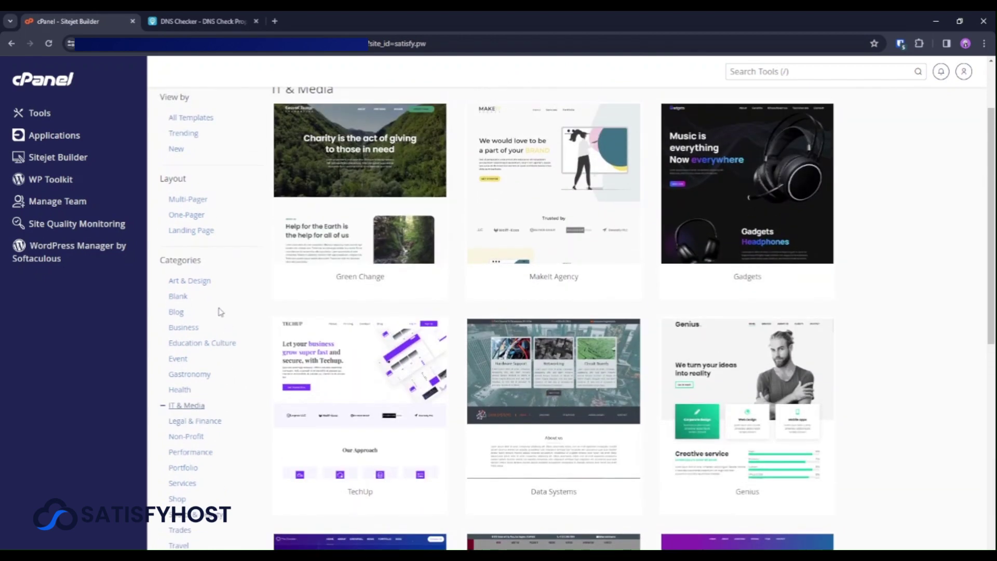
- Filter the templates by the One-Pager, Multi-Pager and Landing Page layouts in turn, and look through the landing pages
{"action": "left_click", "coordinate": [193, 215]}
{"action": "left_click", "coordinate": [180, 199]}
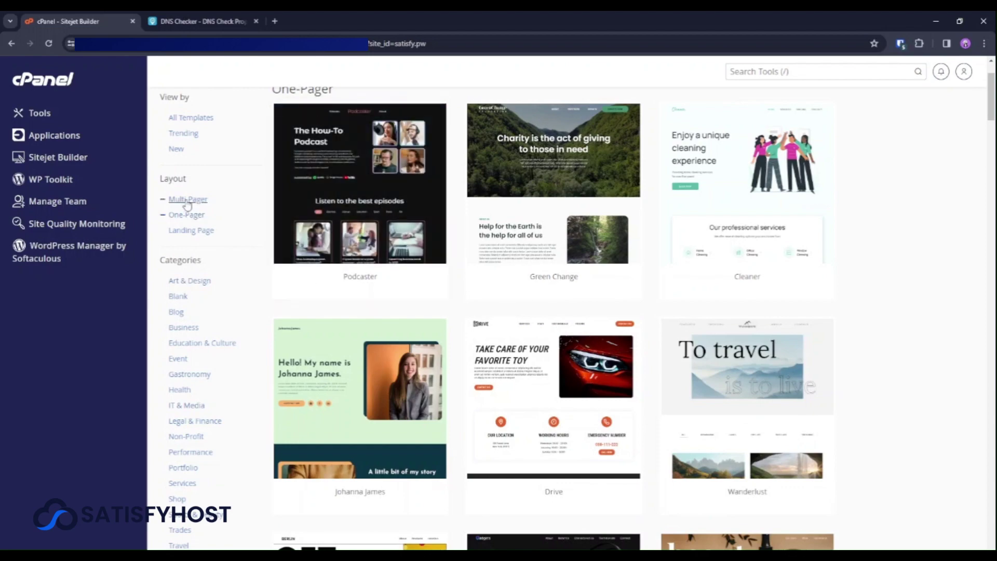
{"action": "left_click", "coordinate": [206, 231]}
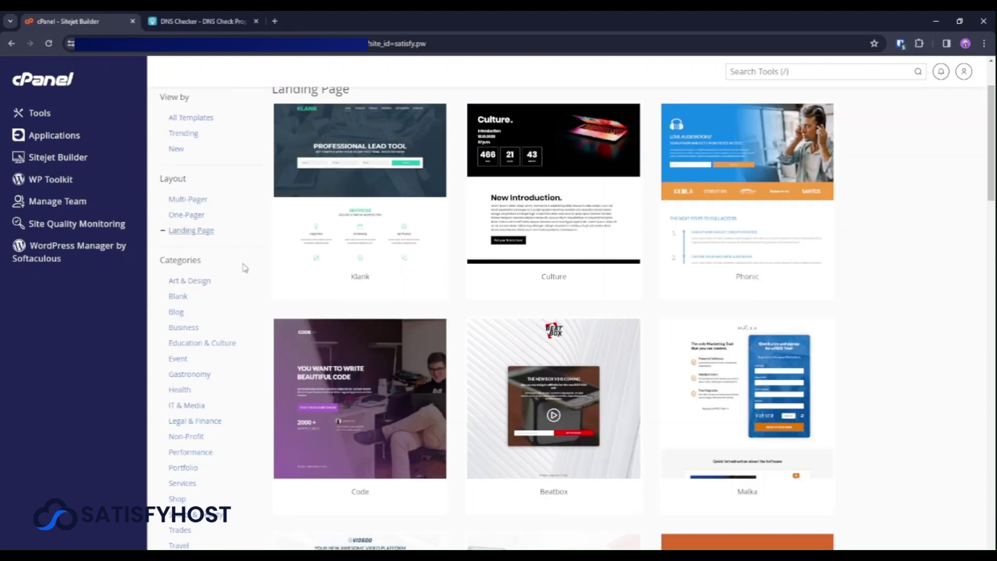
{"action": "scroll", "coordinate": [244, 267], "scroll_direction": "up", "scroll_amount": 1}
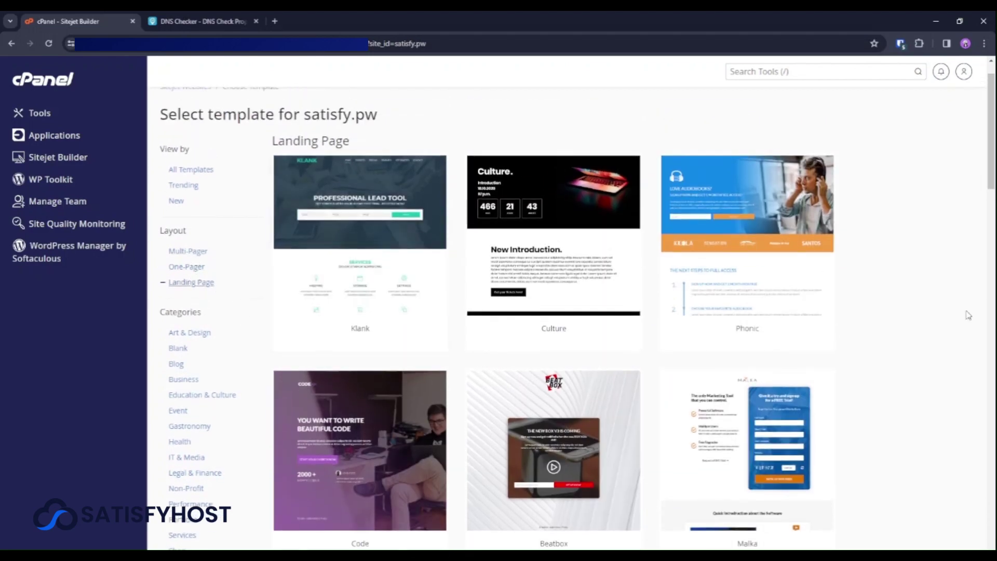
{"action": "scroll", "coordinate": [943, 312], "scroll_direction": "down", "scroll_amount": 4}
{"action": "scroll", "coordinate": [943, 312], "scroll_direction": "down", "scroll_amount": 7}
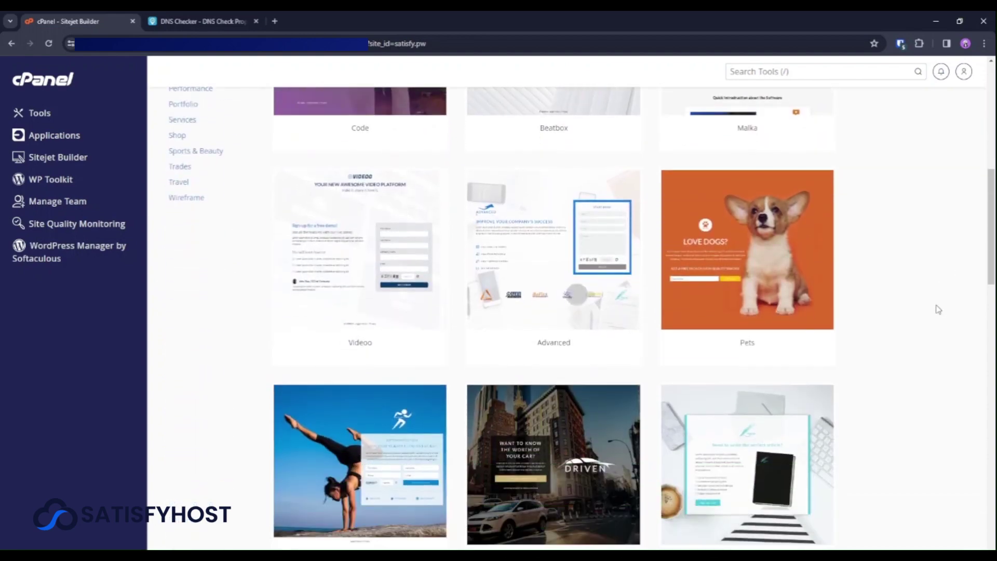
{"action": "scroll", "coordinate": [937, 309], "scroll_direction": "down", "scroll_amount": 4}
{"action": "scroll", "coordinate": [937, 309], "scroll_direction": "down", "scroll_amount": 5}
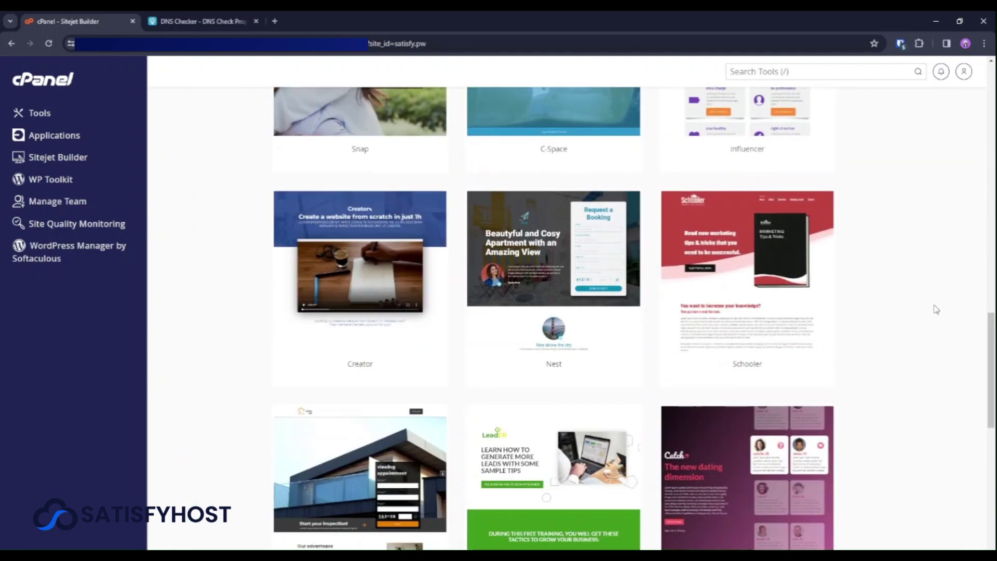
{"action": "scroll", "coordinate": [935, 307], "scroll_direction": "up", "scroll_amount": 18}
{"action": "scroll", "coordinate": [260, 345], "scroll_direction": "down", "scroll_amount": 1}
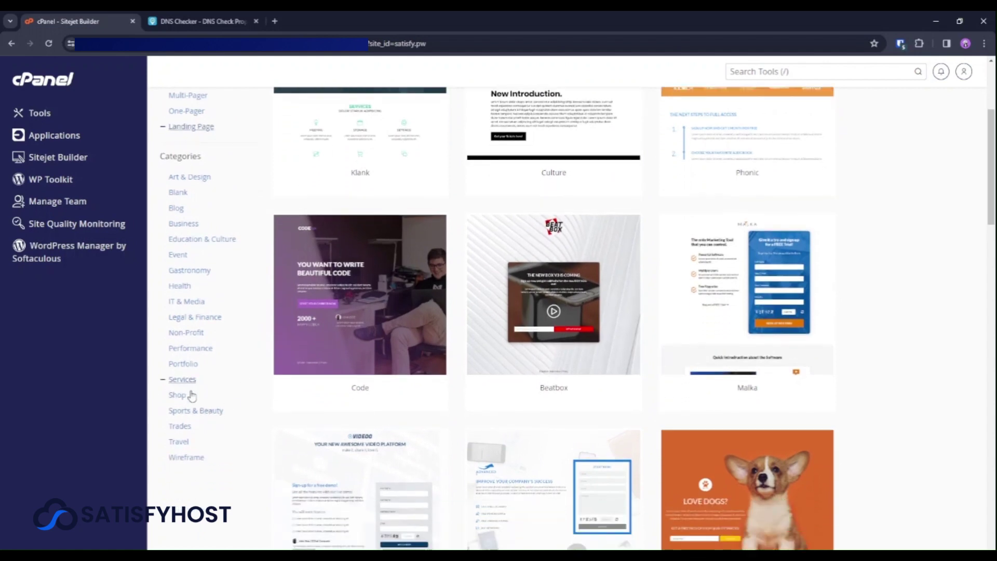
- Look through the templates in the Travel category and return to the Business category
{"action": "left_click", "coordinate": [178, 442]}
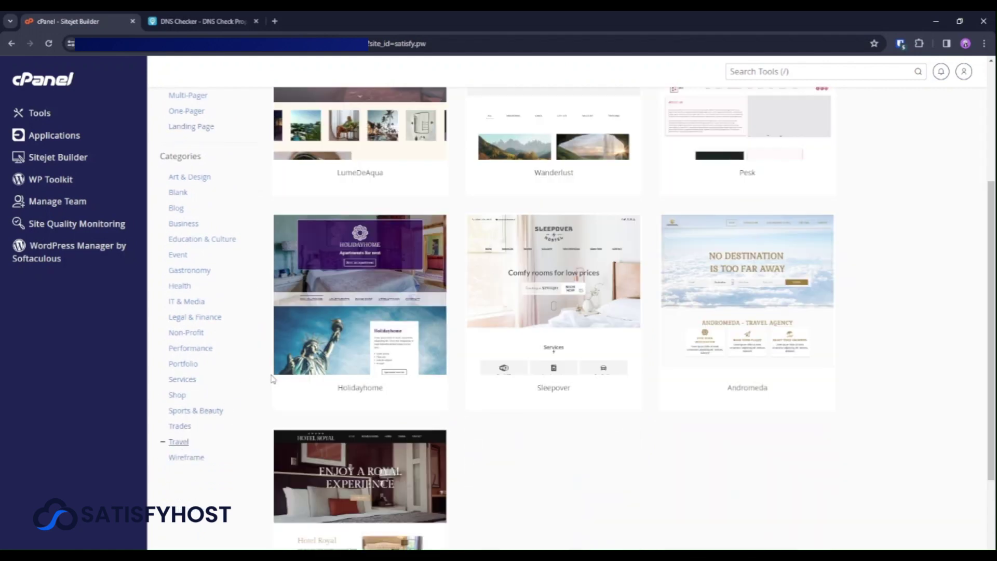
{"action": "scroll", "coordinate": [273, 382], "scroll_direction": "up", "scroll_amount": 3}
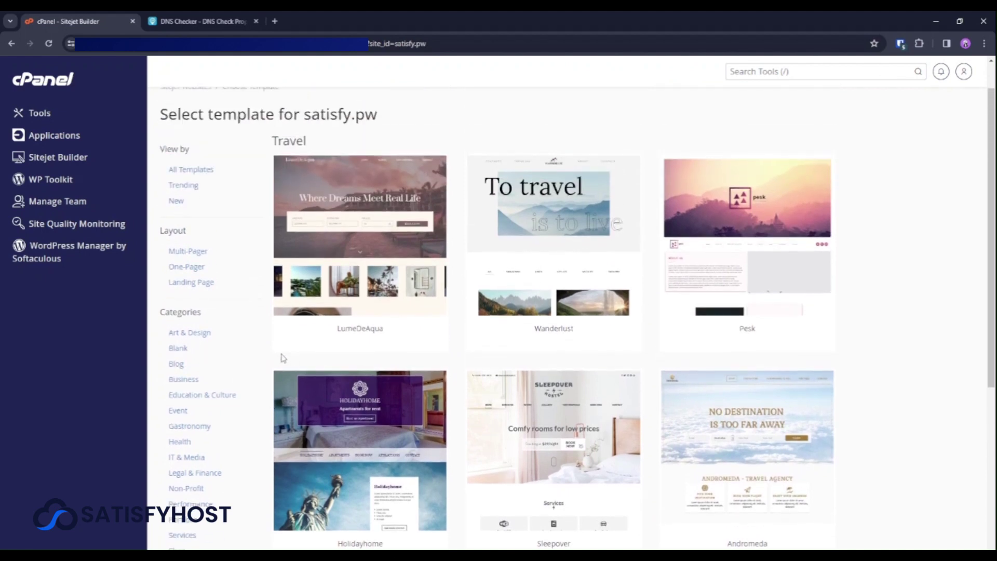
{"action": "left_click", "coordinate": [196, 382]}
{"action": "scroll", "coordinate": [919, 277], "scroll_direction": "up", "scroll_amount": 1}
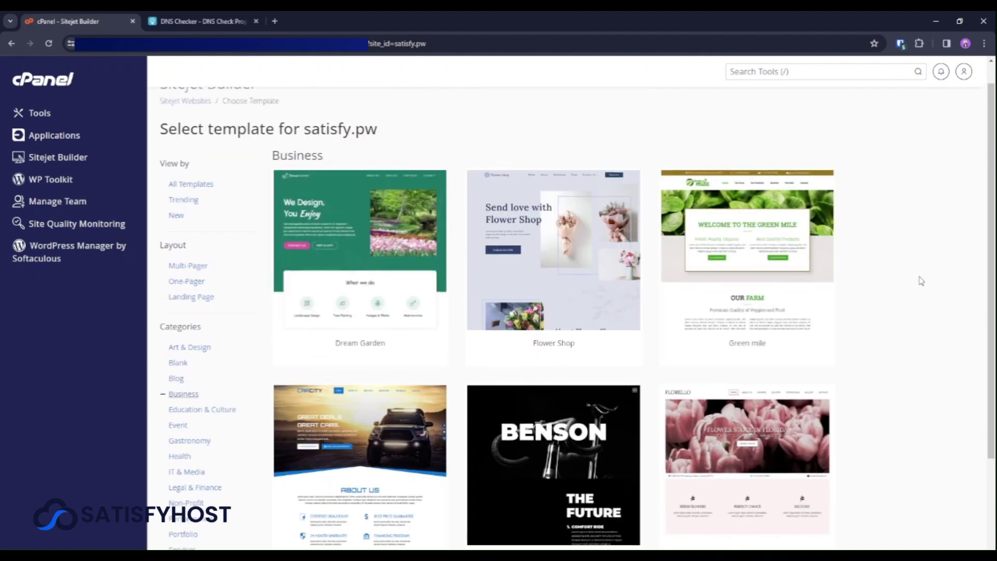
{"action": "scroll", "coordinate": [920, 281], "scroll_direction": "down", "scroll_amount": 1}
- Preview the Flower Shop template, look through its whole page down to the footer, and close the preview
{"action": "mouse_move", "coordinate": [507, 242]}
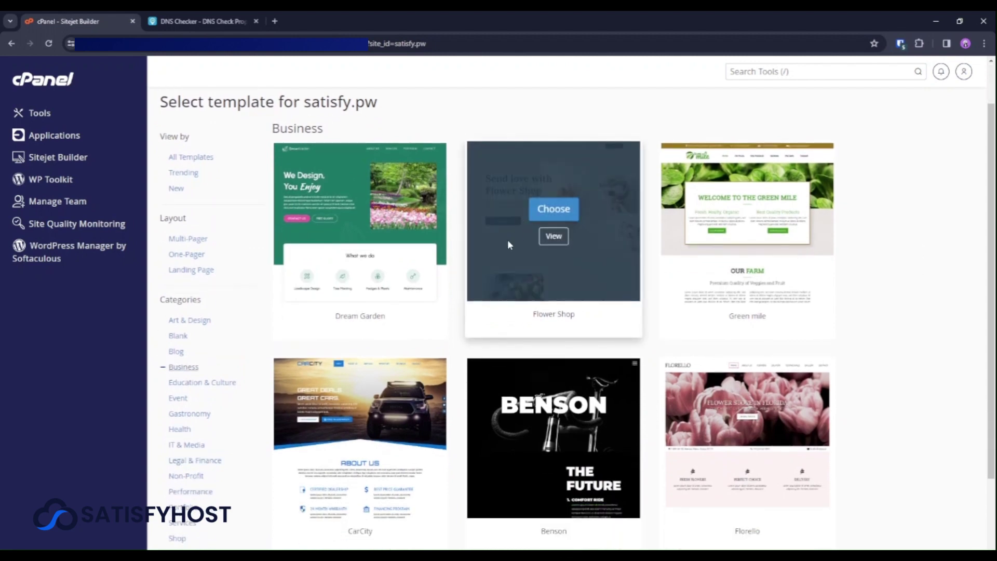
{"action": "left_click", "coordinate": [553, 237]}
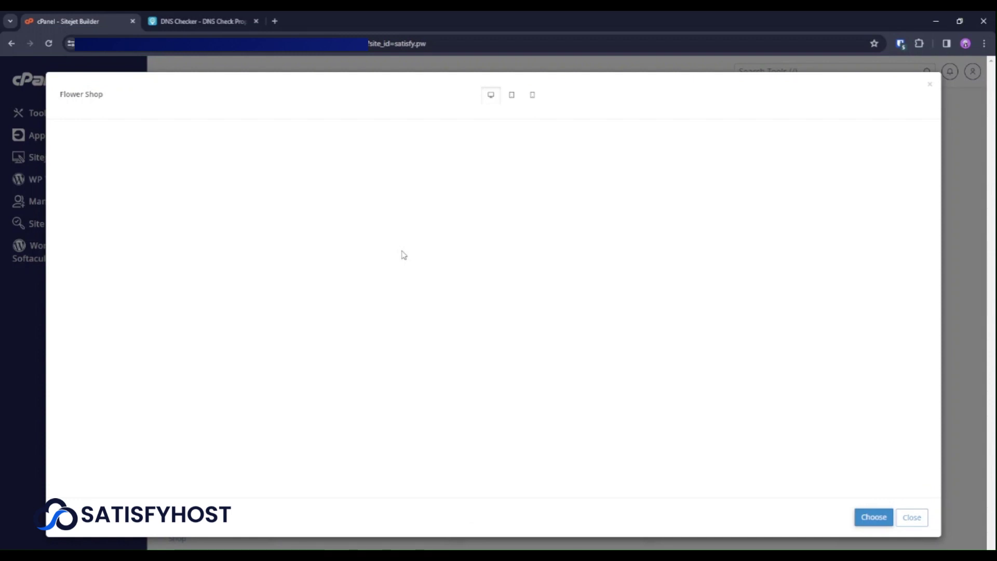
{"action": "scroll", "coordinate": [405, 252], "scroll_direction": "down", "scroll_amount": 15}
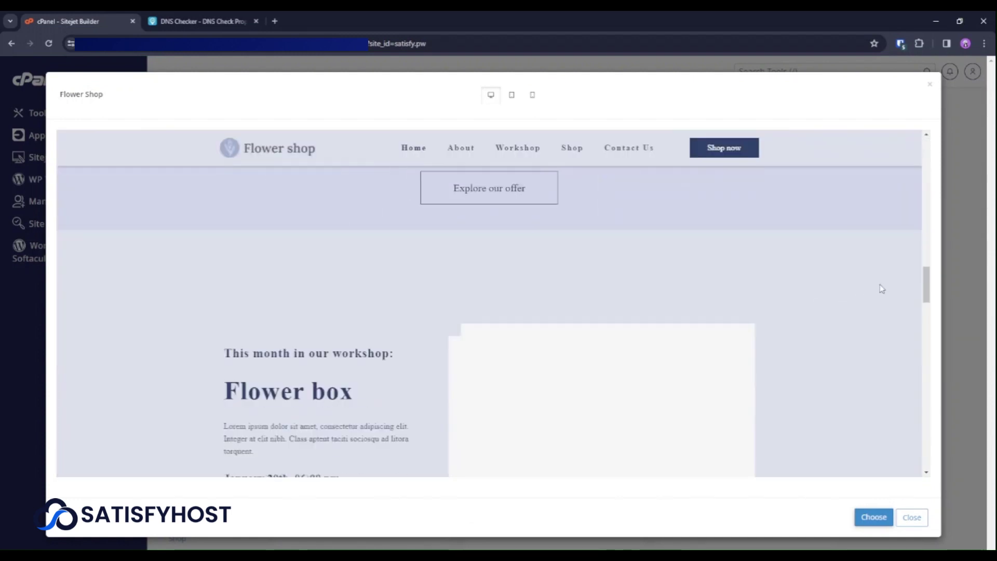
{"action": "left_click_drag", "start_coordinate": [919, 288], "coordinate": [933, 146]}
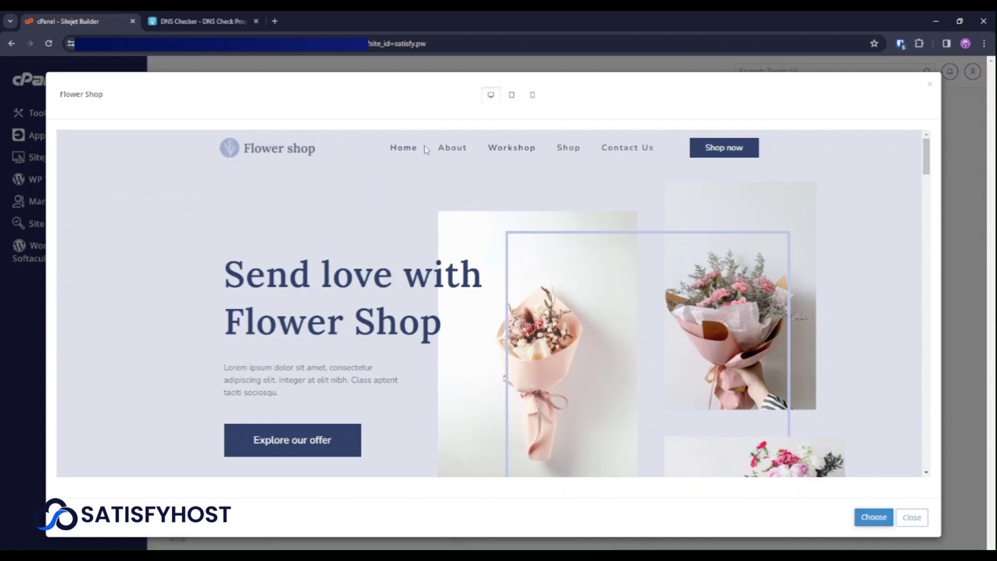
{"action": "scroll", "coordinate": [484, 267], "scroll_direction": "down", "scroll_amount": 15}
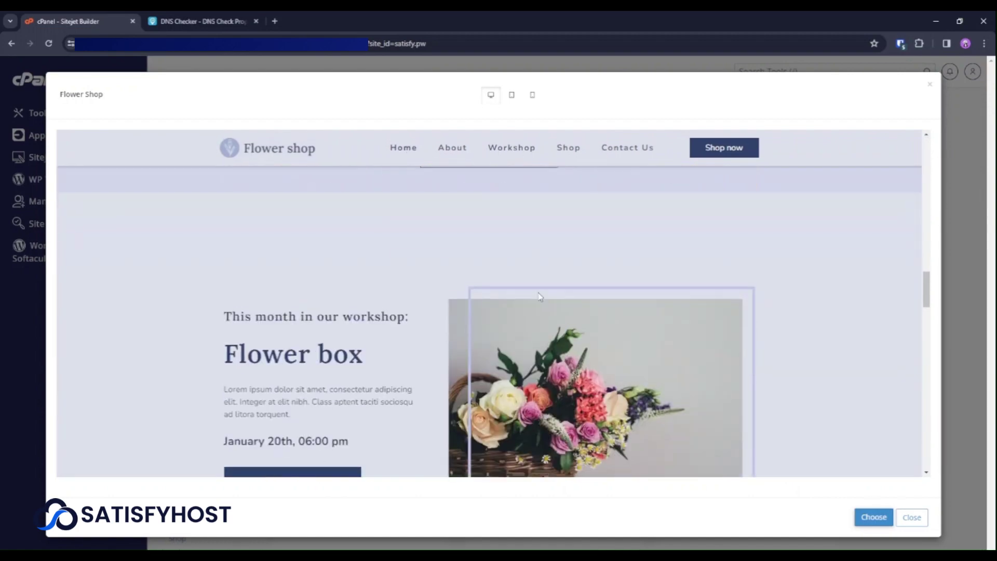
{"action": "scroll", "coordinate": [662, 342], "scroll_direction": "down", "scroll_amount": 15}
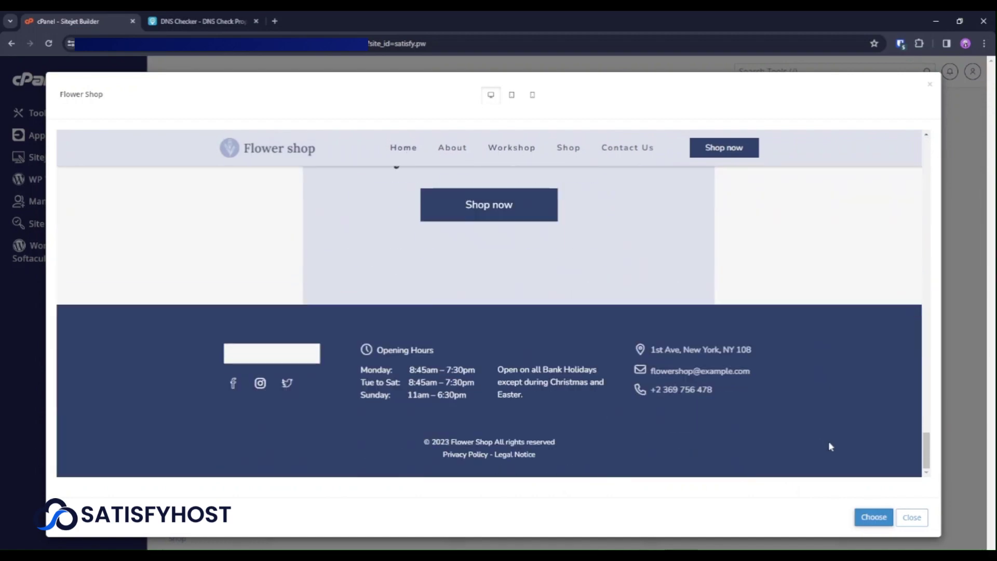
{"action": "left_click", "coordinate": [912, 517]}
- Filter the templates by the IT & Media category
{"action": "scroll", "coordinate": [263, 342], "scroll_direction": "down", "scroll_amount": 1}
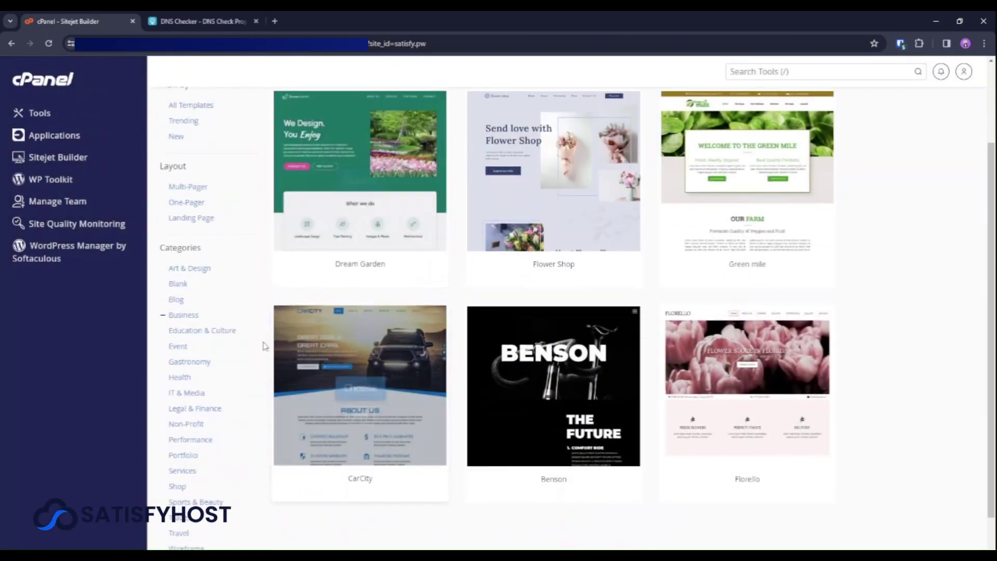
{"action": "left_click", "coordinate": [187, 392]}
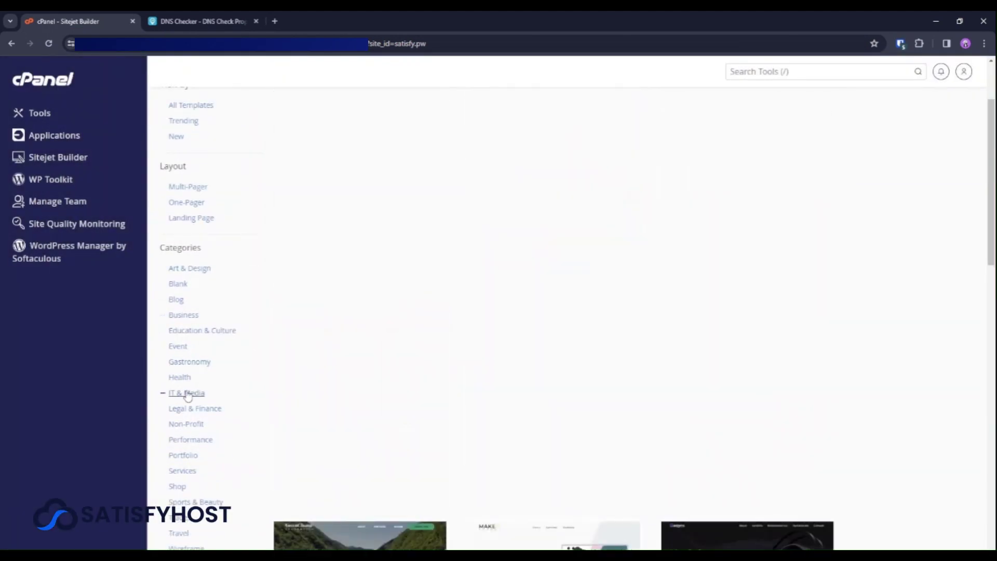
- Choose the MakeIt Agency template and collapse the First Steps in the Editor guide once the editor opens
{"action": "mouse_move", "coordinate": [334, 349]}
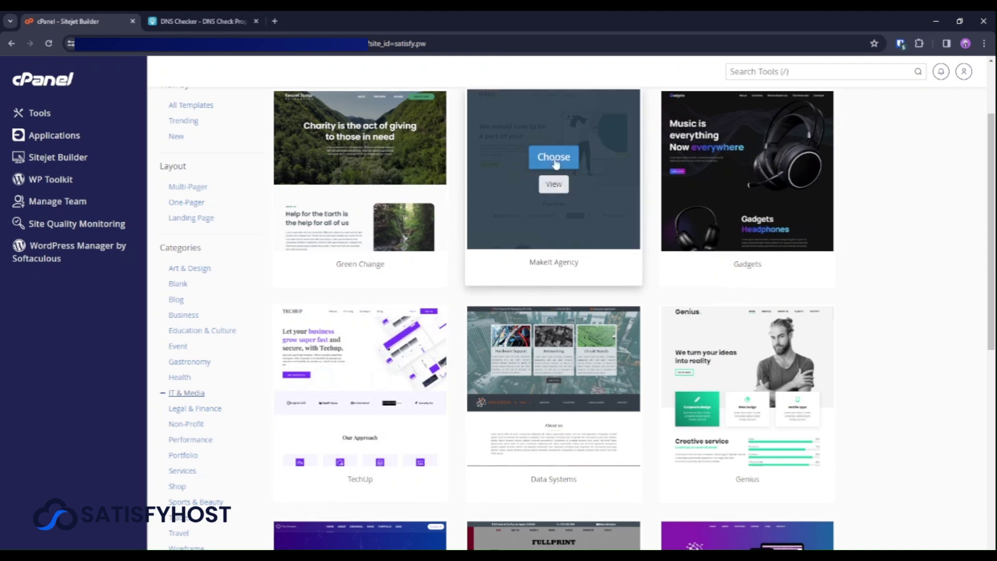
{"action": "left_click", "coordinate": [554, 156]}
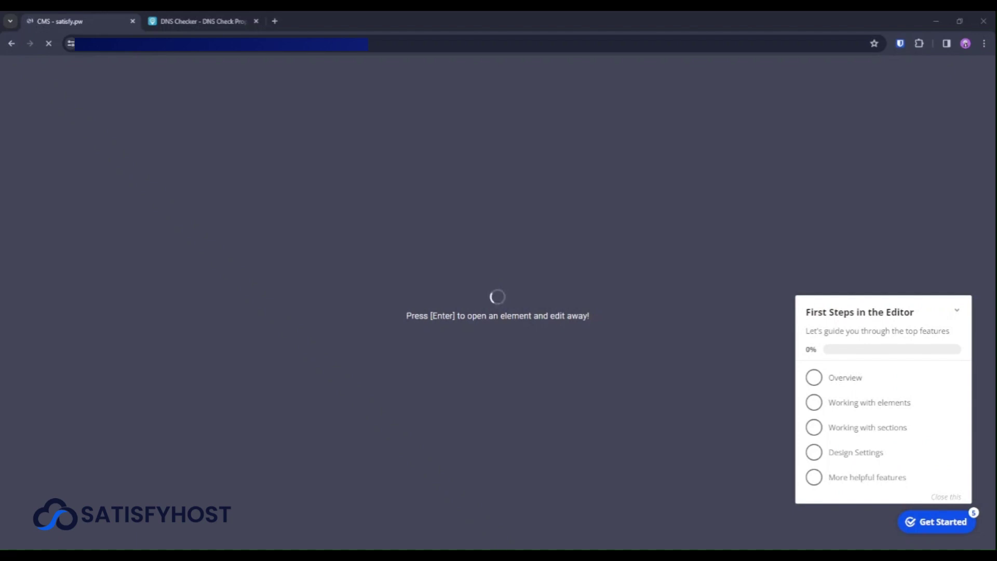
{"action": "left_click", "coordinate": [957, 310]}
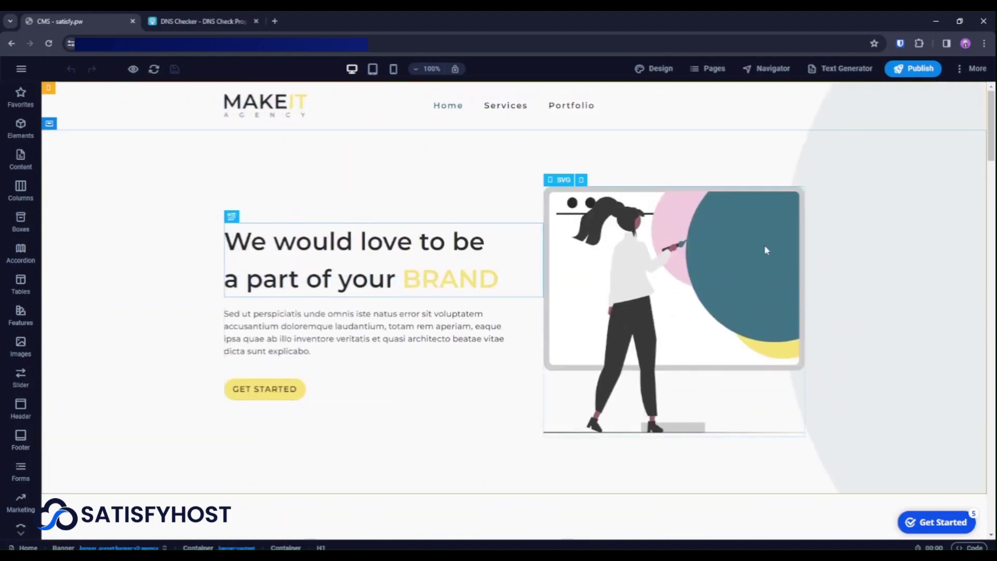
- Look through the template's home page down to the contact form and return to its banner
{"action": "scroll", "coordinate": [447, 279], "scroll_direction": "down", "scroll_amount": 18}
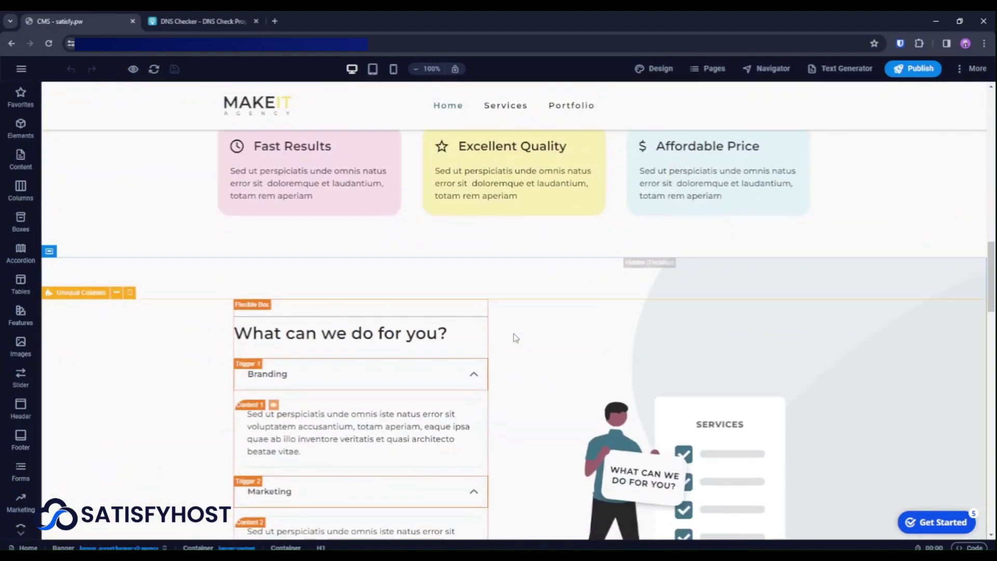
{"action": "scroll", "coordinate": [515, 338], "scroll_direction": "down", "scroll_amount": 15}
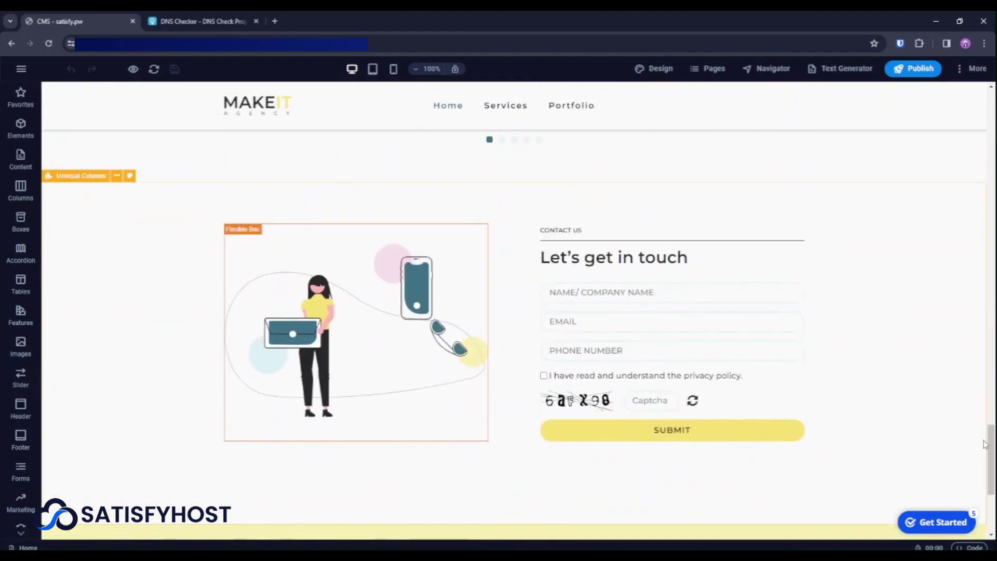
{"action": "left_click_drag", "start_coordinate": [985, 444], "coordinate": [972, 95]}
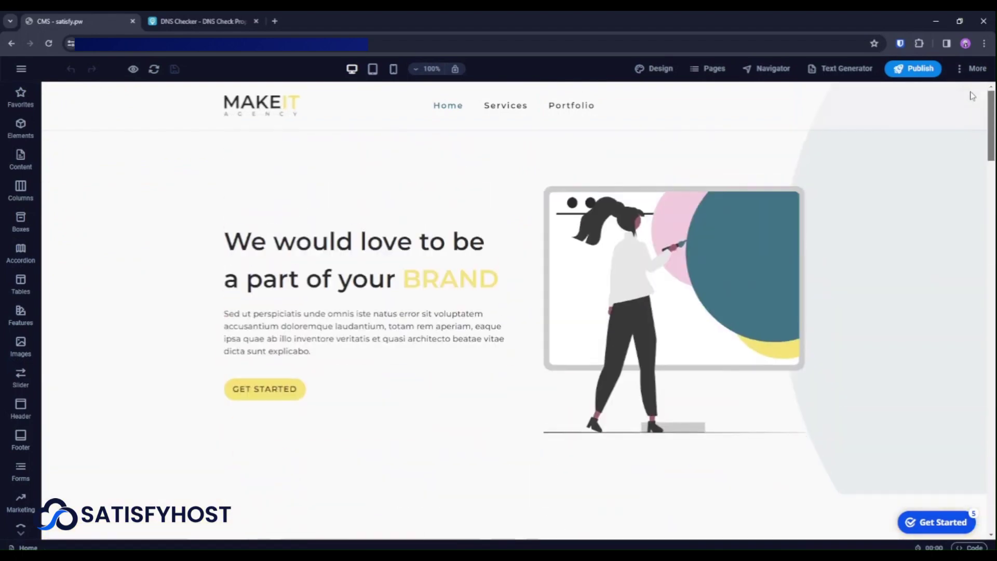
- Replace the MAKEIT Agency logo in the header with an uploaded image of the white robot
{"action": "left_click", "coordinate": [257, 90]}
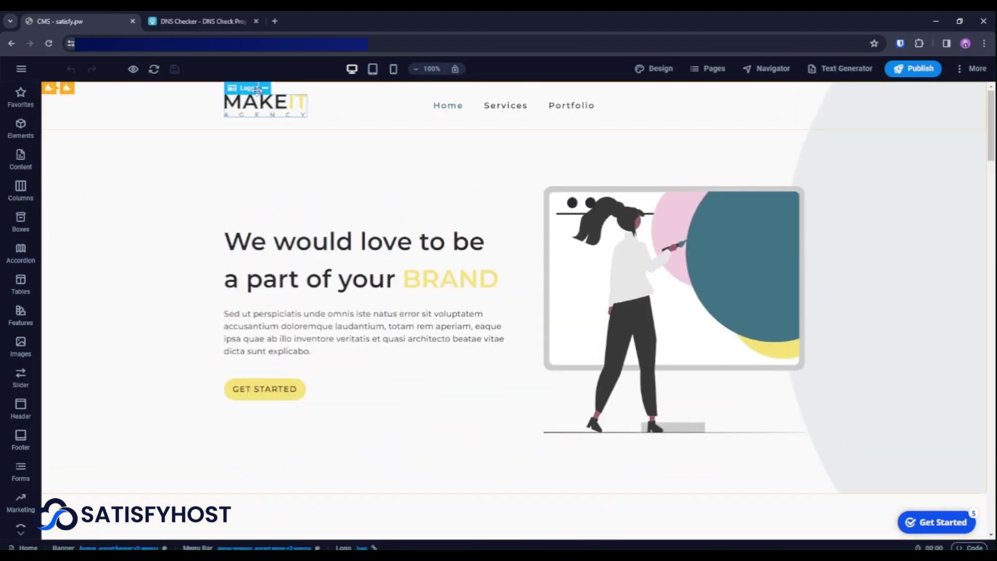
{"action": "right_click", "coordinate": [265, 91]}
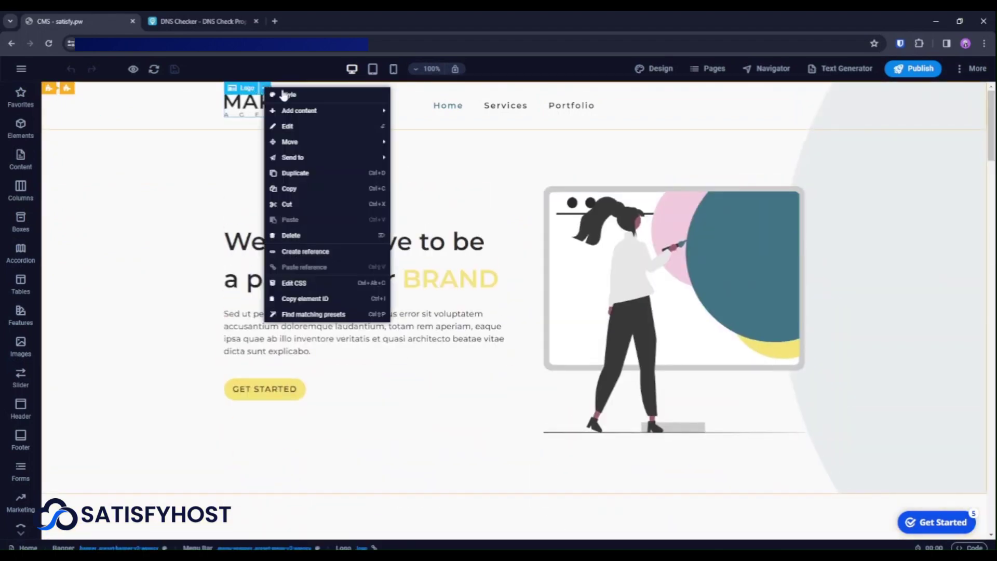
{"action": "left_click", "coordinate": [304, 129]}
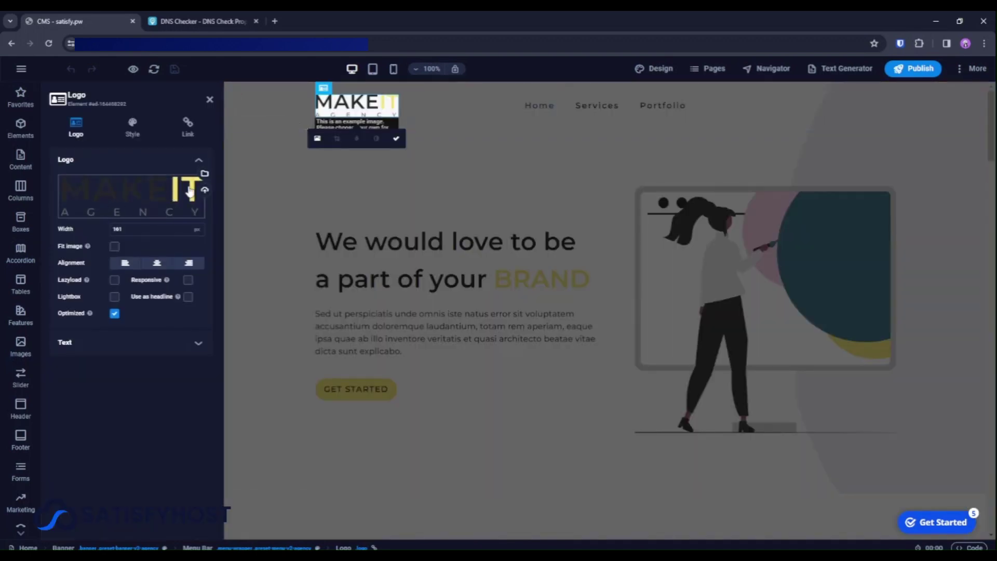
{"action": "left_click", "coordinate": [190, 191]}
{"action": "left_click", "coordinate": [563, 350]}
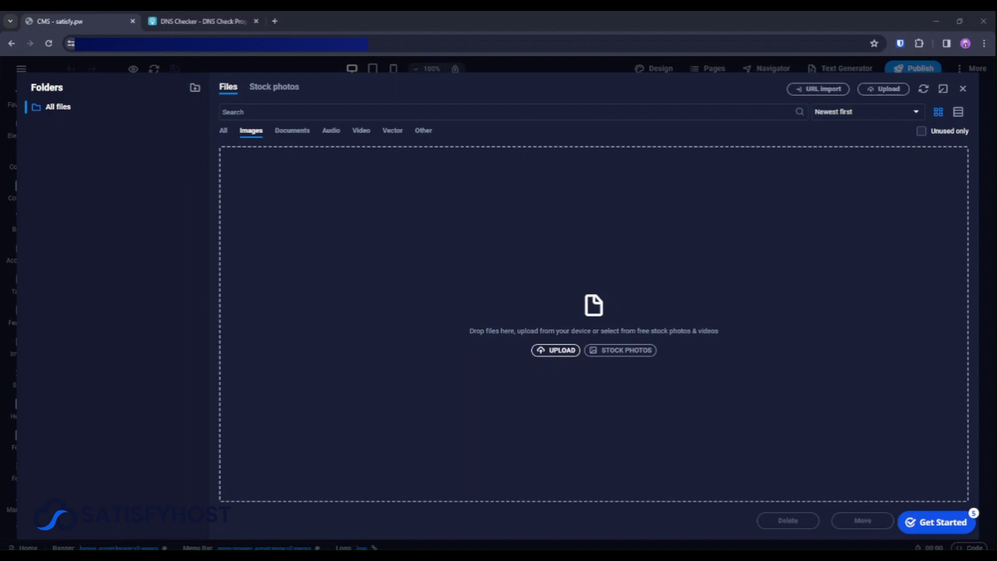
{"action": "double_click", "coordinate": [267, 305]}
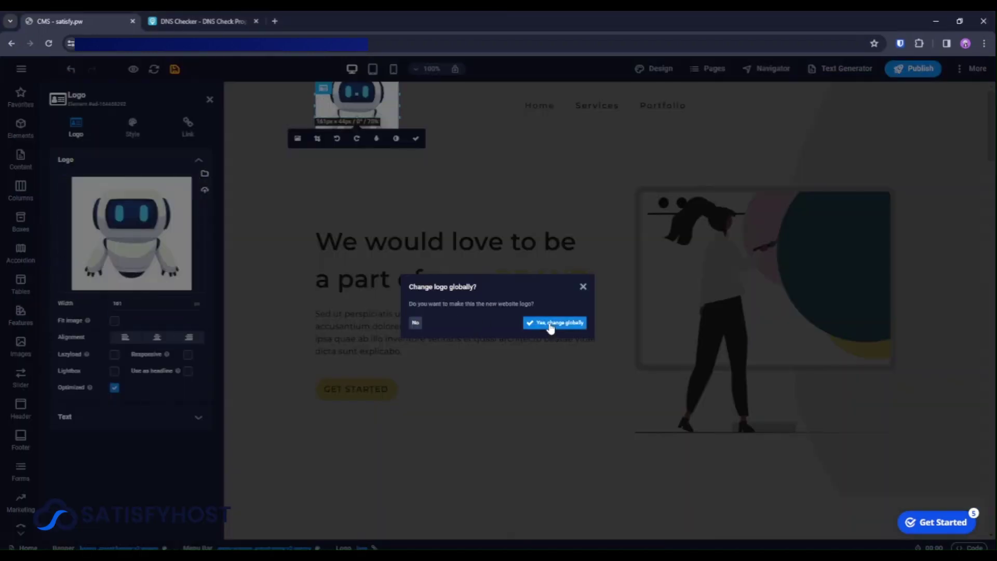
- Make the robot image the global website logo, skip the auto-detected colors, and close the website and logo settings
{"action": "left_click", "coordinate": [552, 323]}
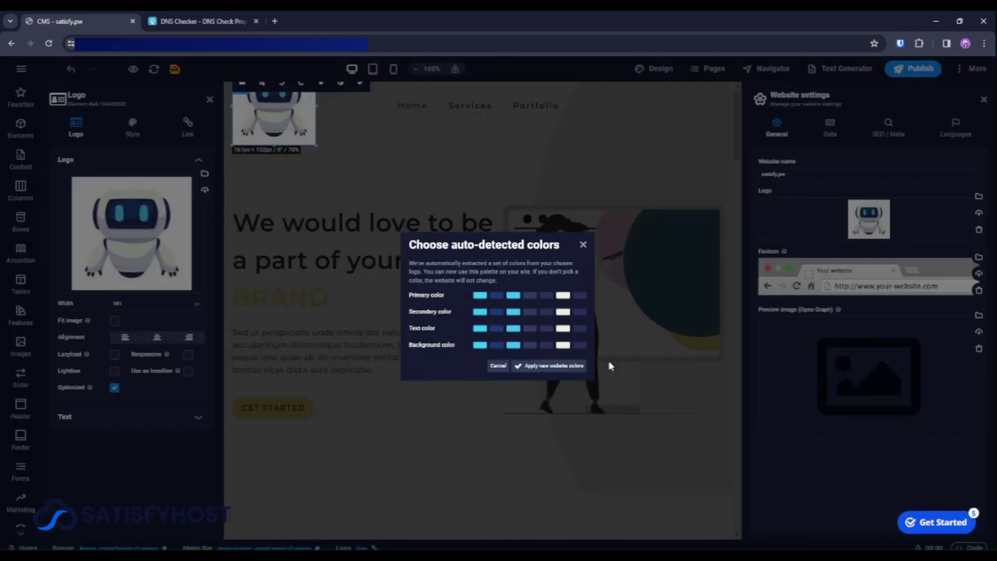
{"action": "left_click", "coordinate": [583, 244]}
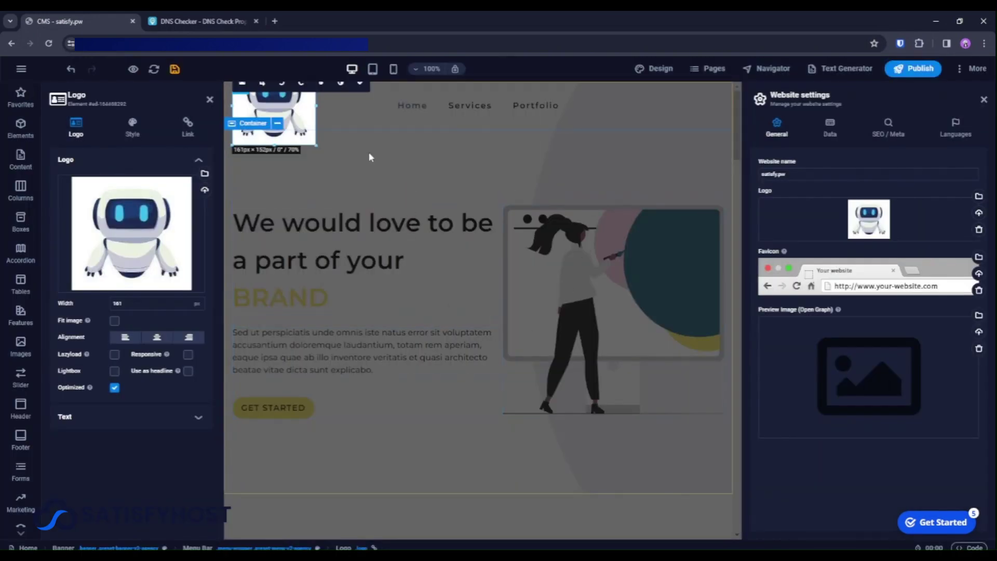
{"action": "left_click", "coordinate": [983, 100]}
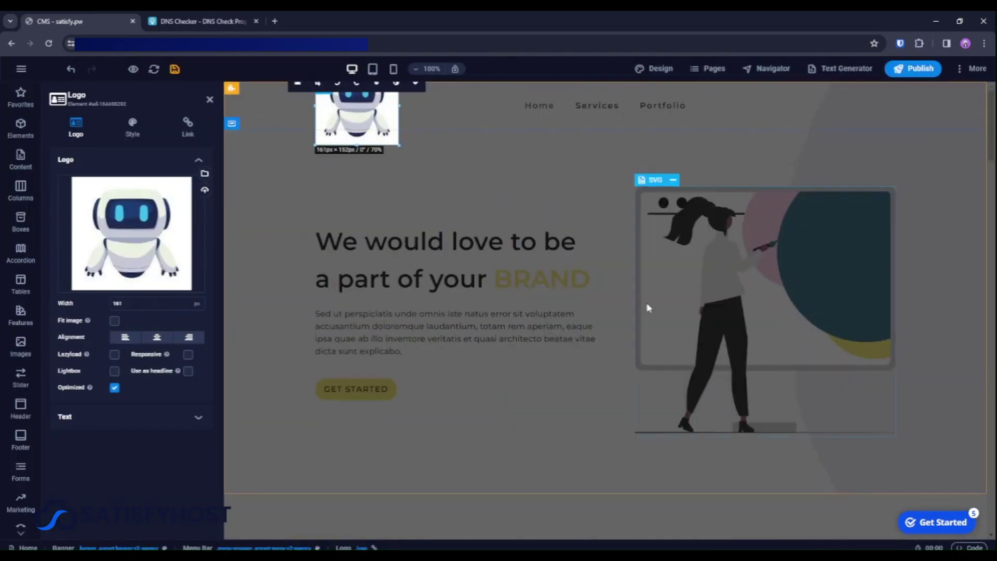
{"action": "left_click", "coordinate": [402, 175]}
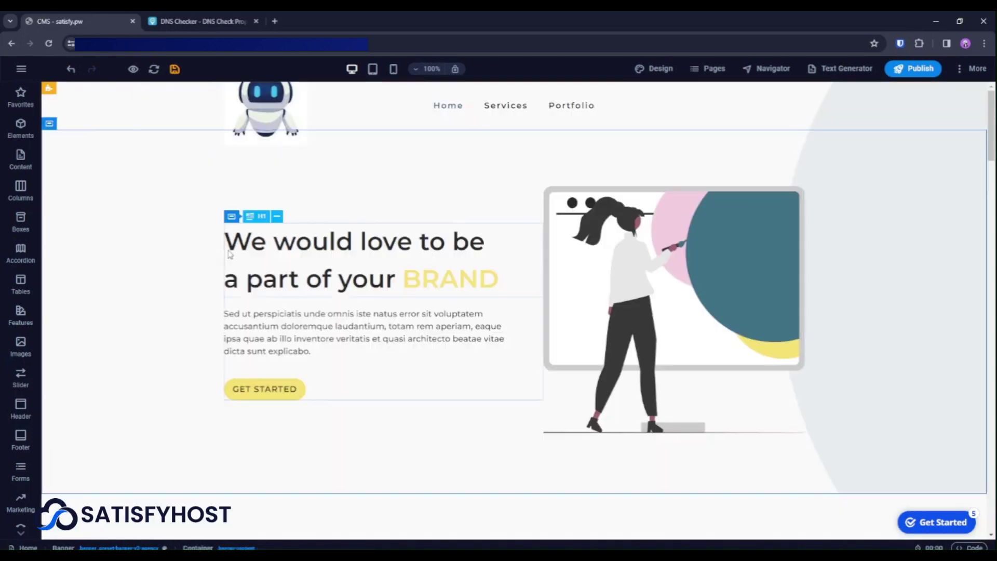
- Shrink the robot logo proportionally so that it fits inside the header bar
{"action": "left_click", "coordinate": [274, 108]}
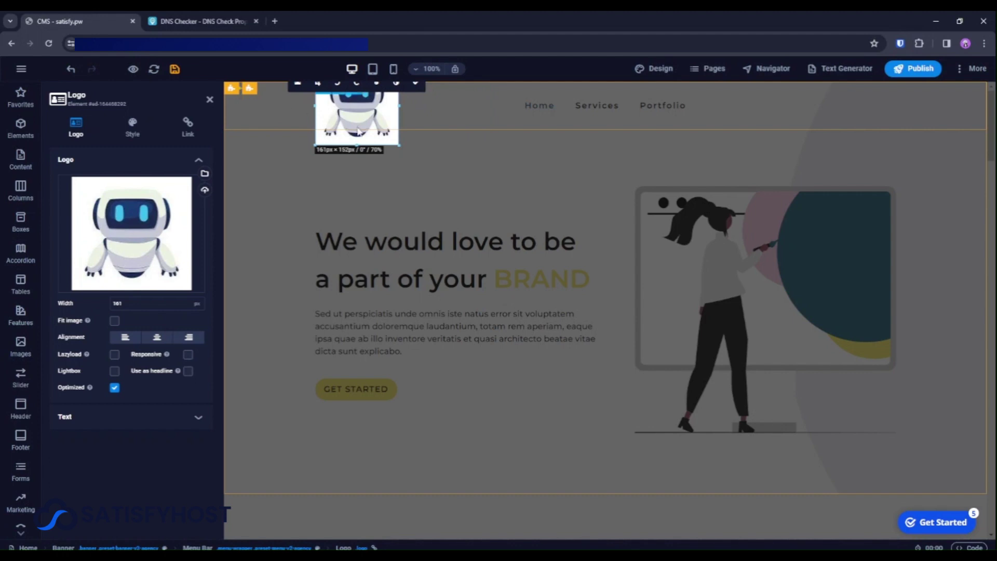
{"action": "left_click_drag", "start_coordinate": [399, 145], "coordinate": [350, 121]}
{"action": "left_click", "coordinate": [451, 157]}
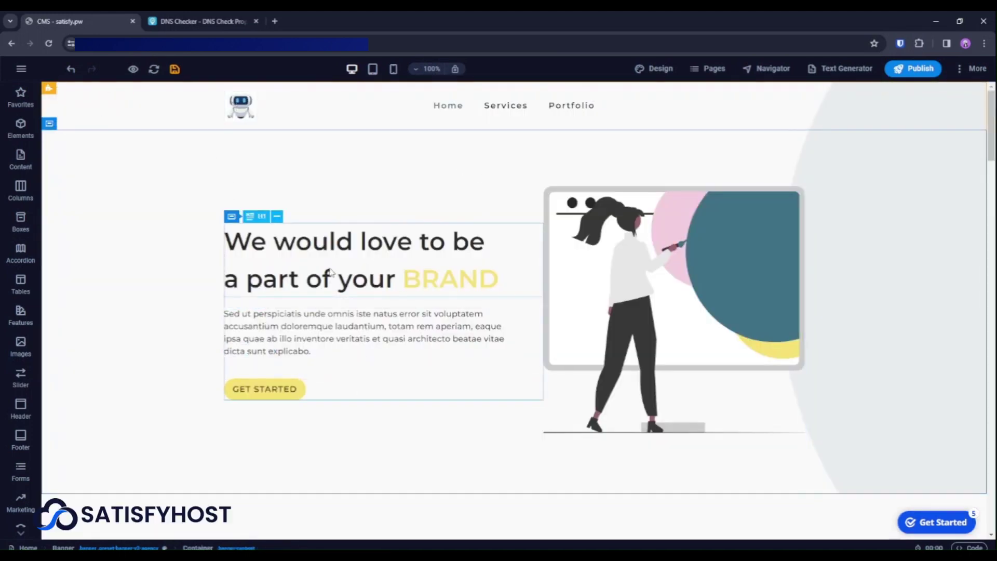
- Replace the word BRAND in the banner headline with BUSINESS
{"action": "left_click", "coordinate": [291, 253]}
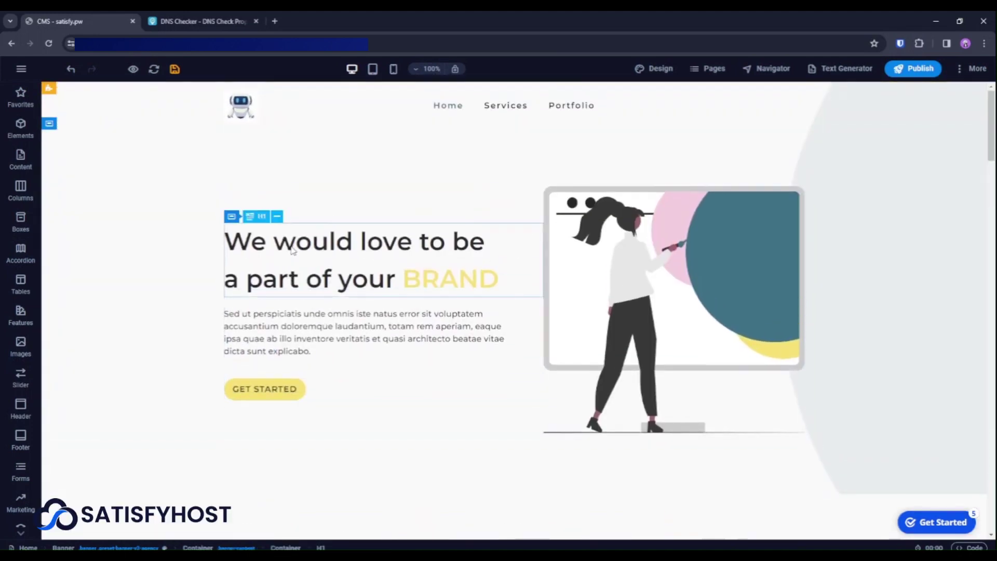
{"action": "left_click", "coordinate": [273, 253]}
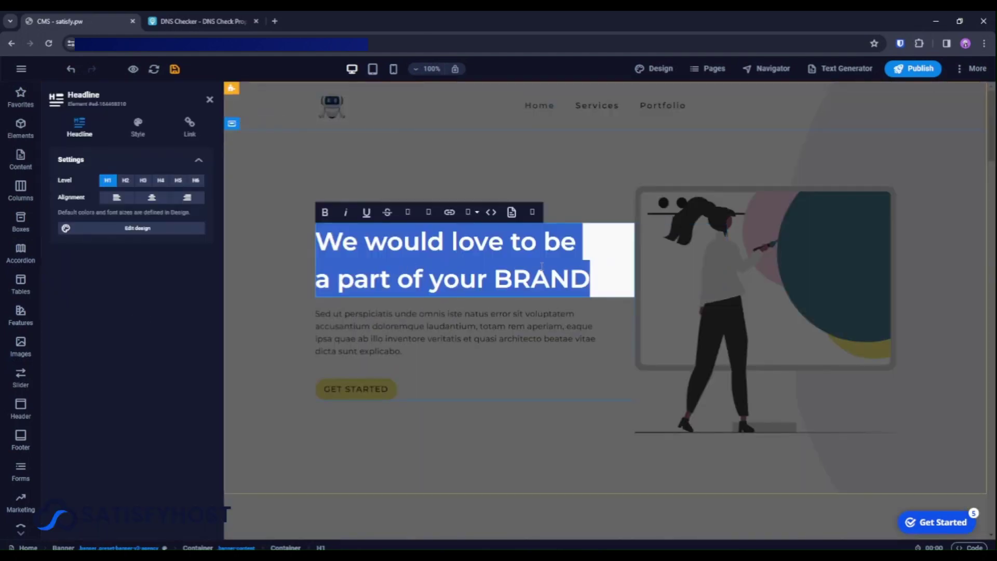
{"action": "left_click", "coordinate": [550, 280]}
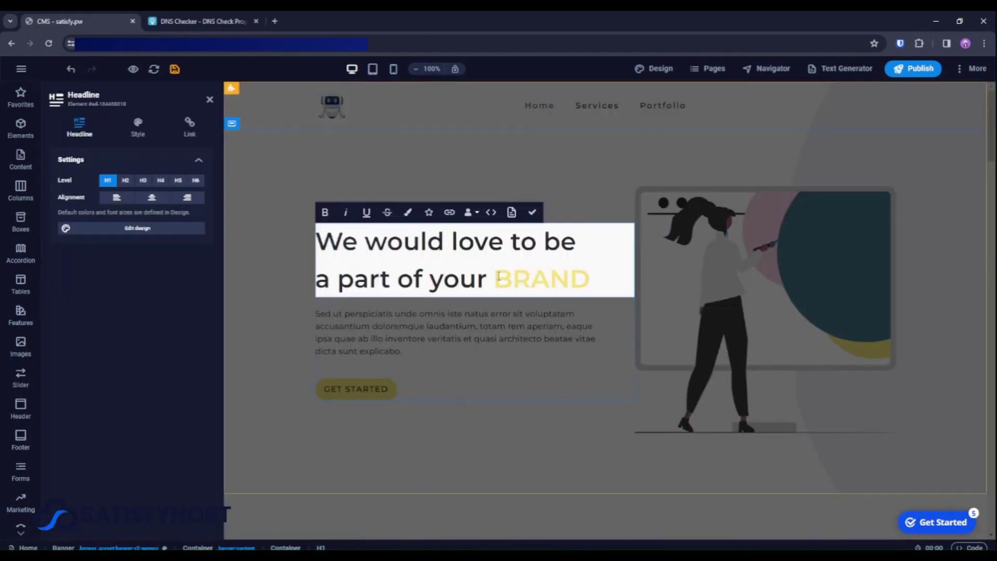
{"action": "left_click_drag", "start_coordinate": [498, 276], "coordinate": [596, 276]}
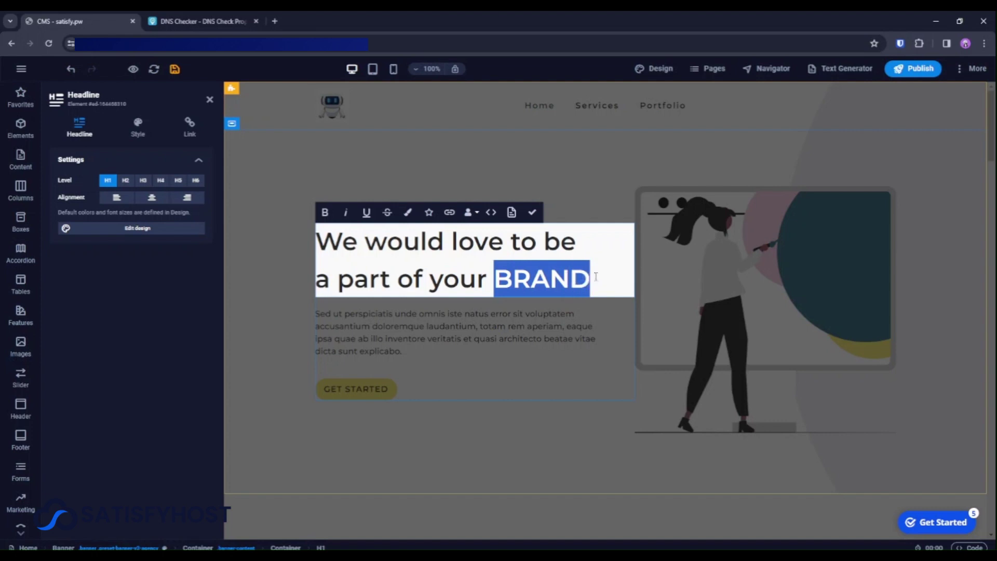
{"action": "type", "text": "B"}
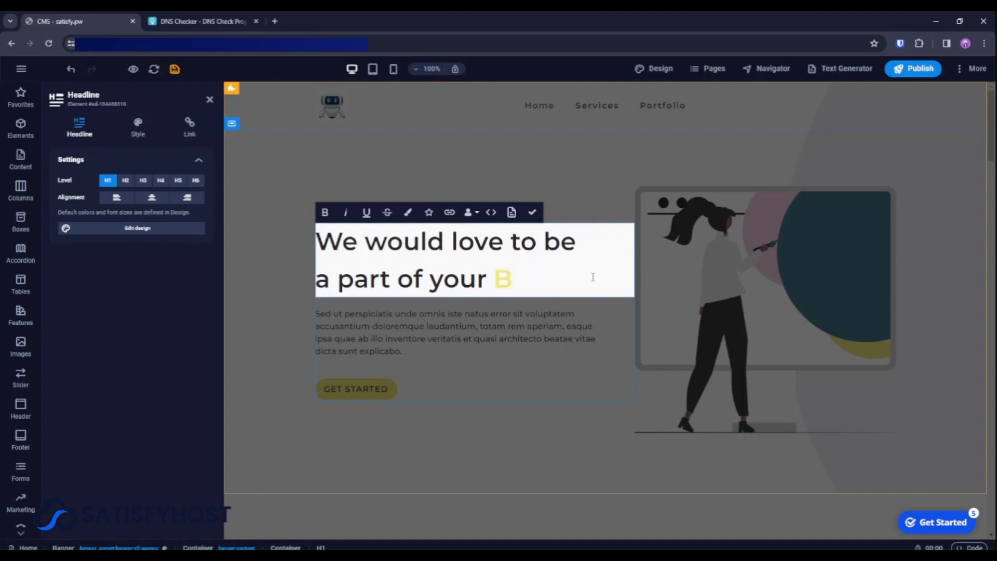
{"action": "type", "text": "USINESS"}
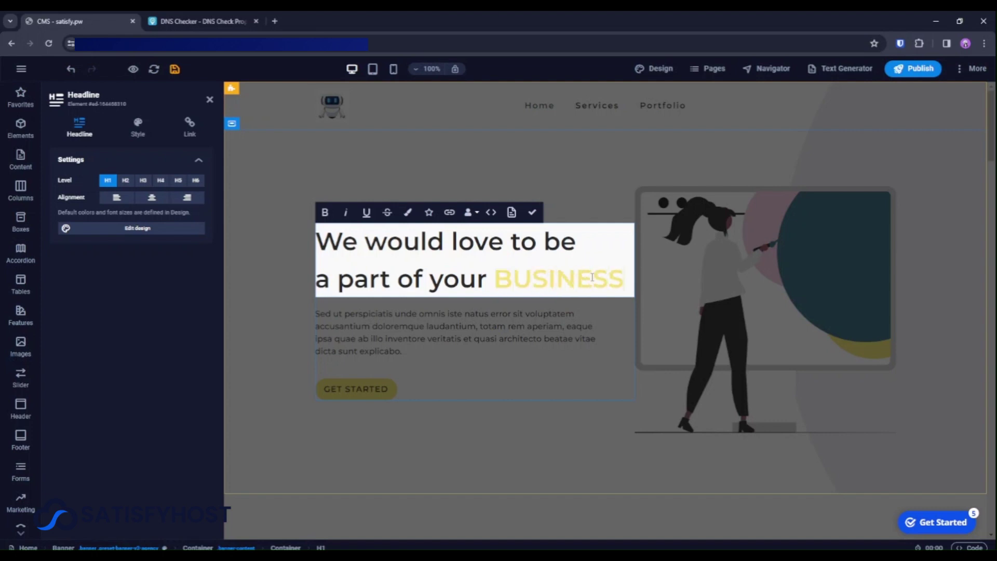
{"action": "left_click", "coordinate": [597, 182]}
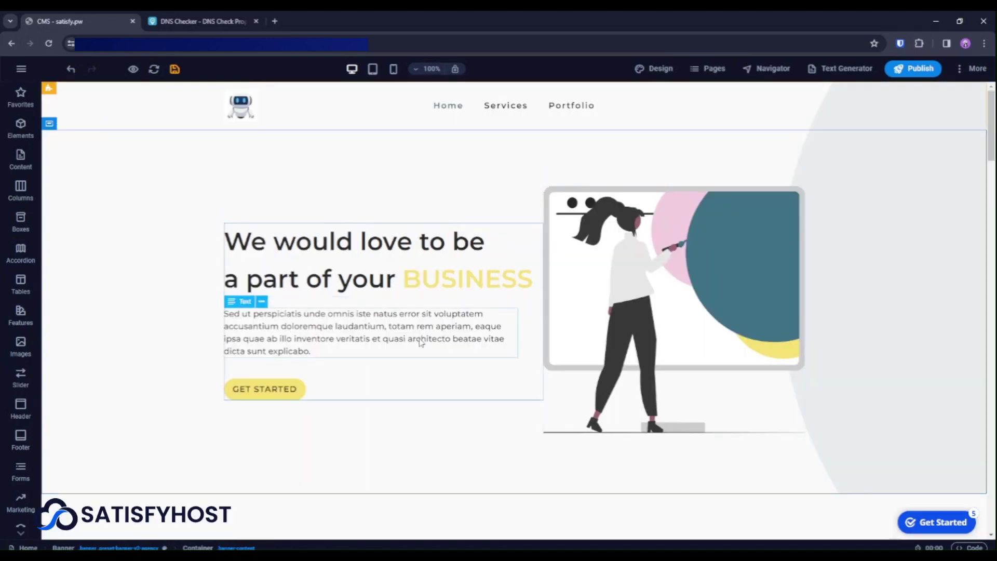
{"action": "scroll", "coordinate": [283, 310], "scroll_direction": "down", "scroll_amount": 3}
{"action": "left_click", "coordinate": [255, 241]}
{"action": "scroll", "coordinate": [487, 401], "scroll_direction": "down", "scroll_amount": 2}
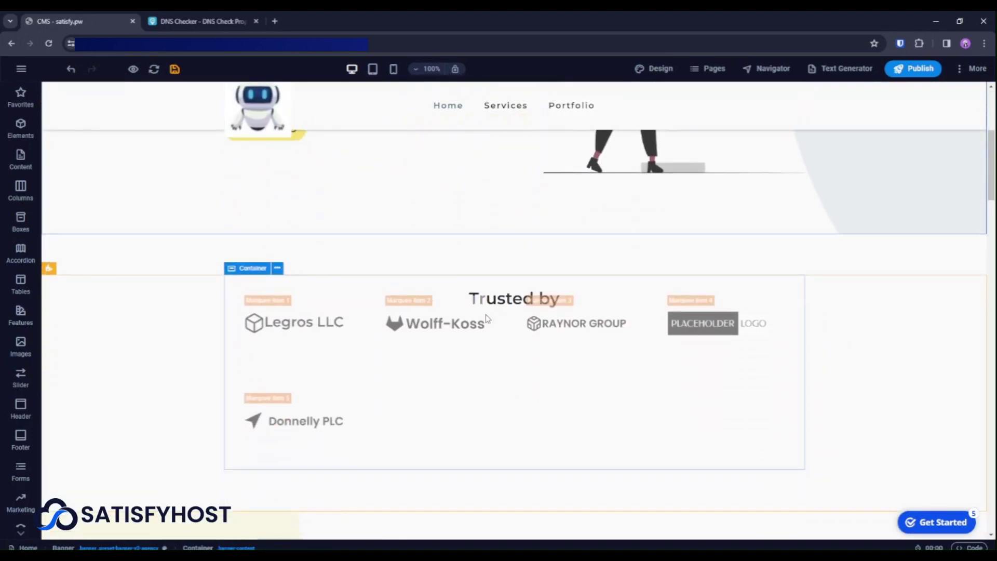
{"action": "left_click", "coordinate": [287, 328]}
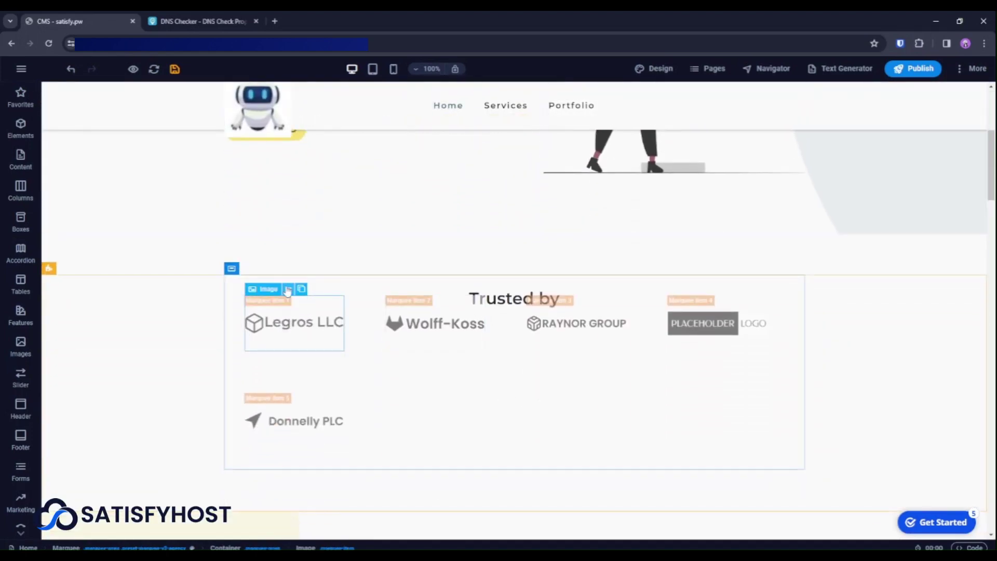
{"action": "right_click", "coordinate": [287, 291]}
{"action": "mouse_move", "coordinate": [399, 360]}
{"action": "left_click", "coordinate": [486, 429]}
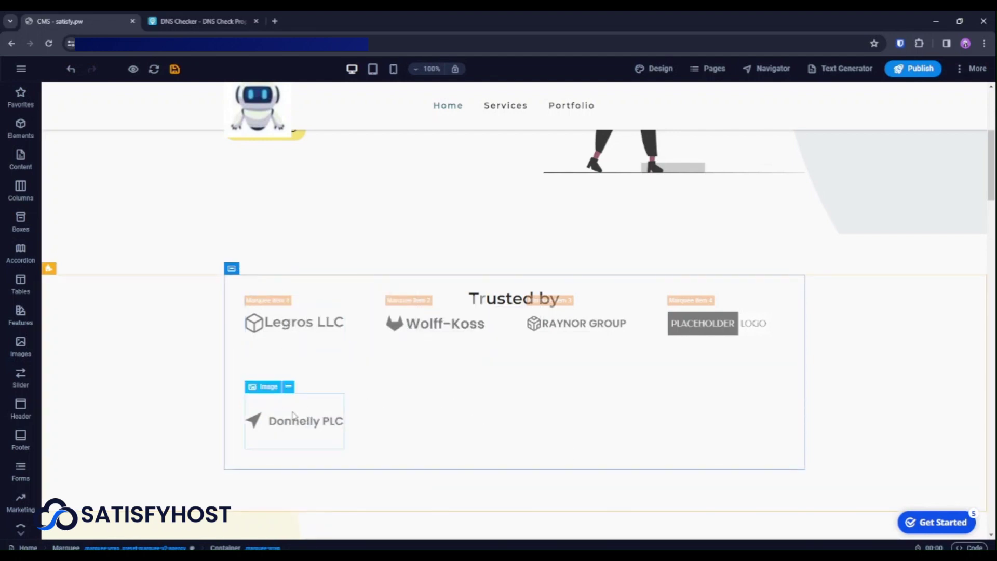
- Duplicate the Donnelly PLC logo in the Trusted by section three times to complete the second row
{"action": "right_click", "coordinate": [282, 398]}
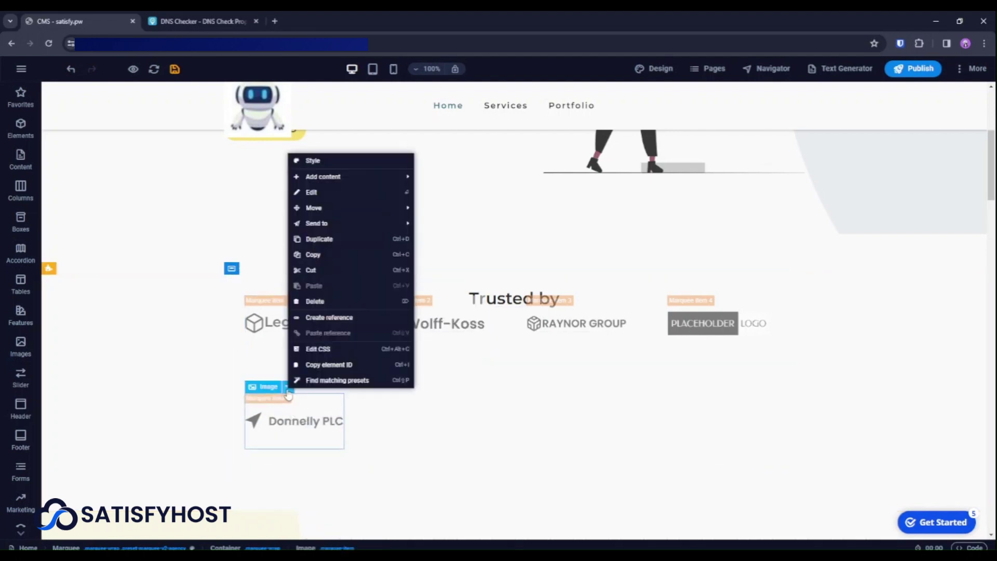
{"action": "left_click", "coordinate": [327, 240]}
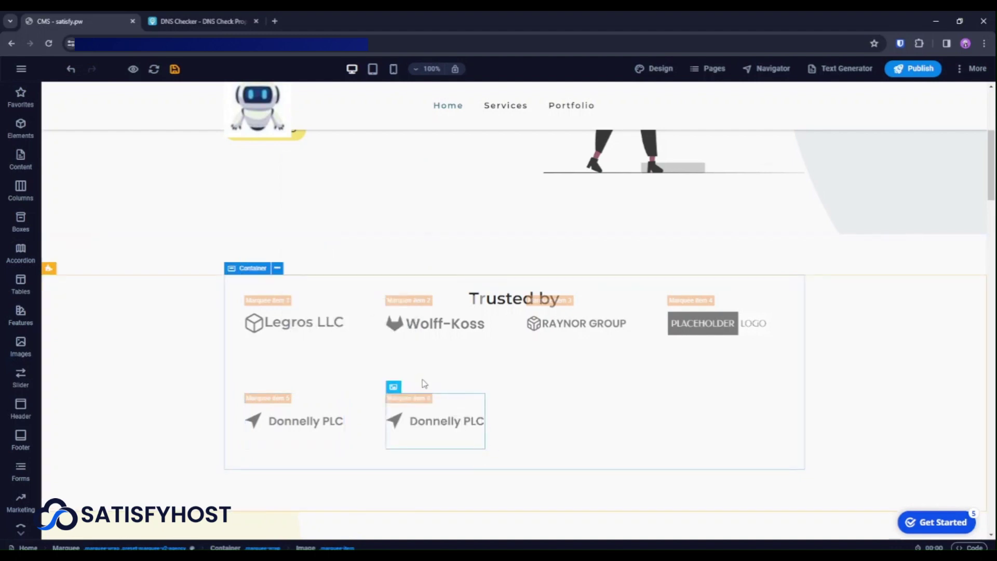
{"action": "right_click", "coordinate": [432, 393]}
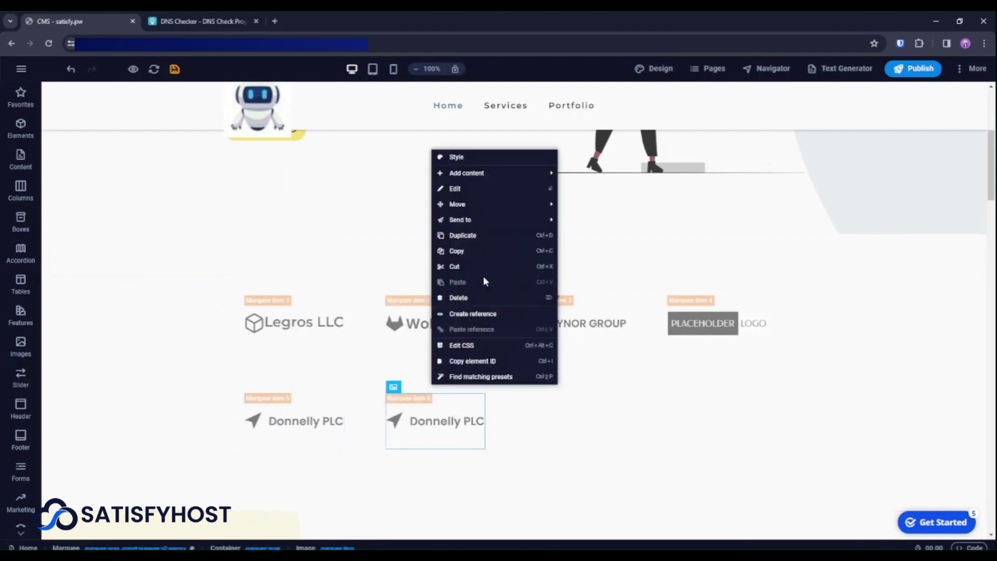
{"action": "left_click", "coordinate": [475, 238]}
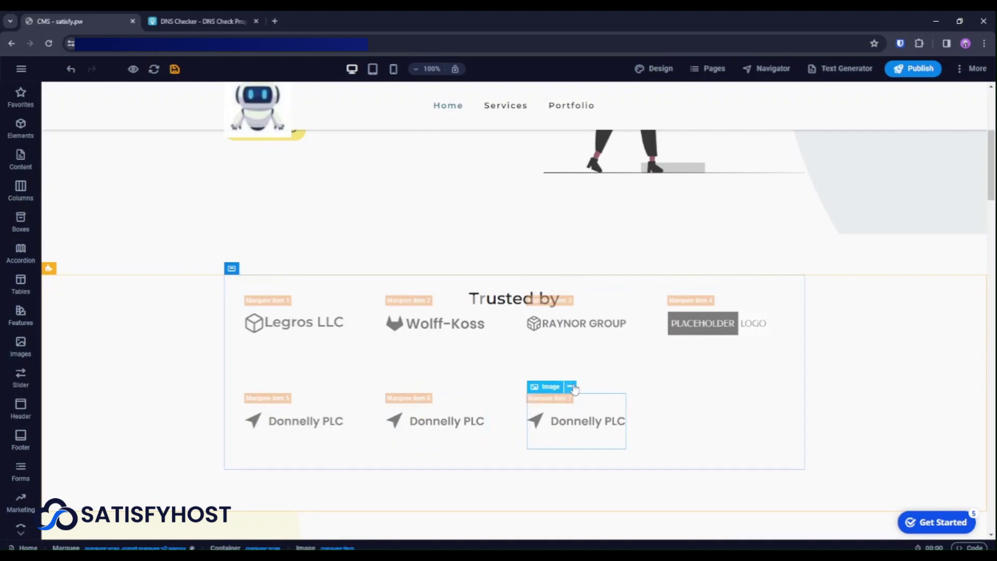
{"action": "right_click", "coordinate": [575, 407]}
{"action": "left_click", "coordinate": [662, 235]}
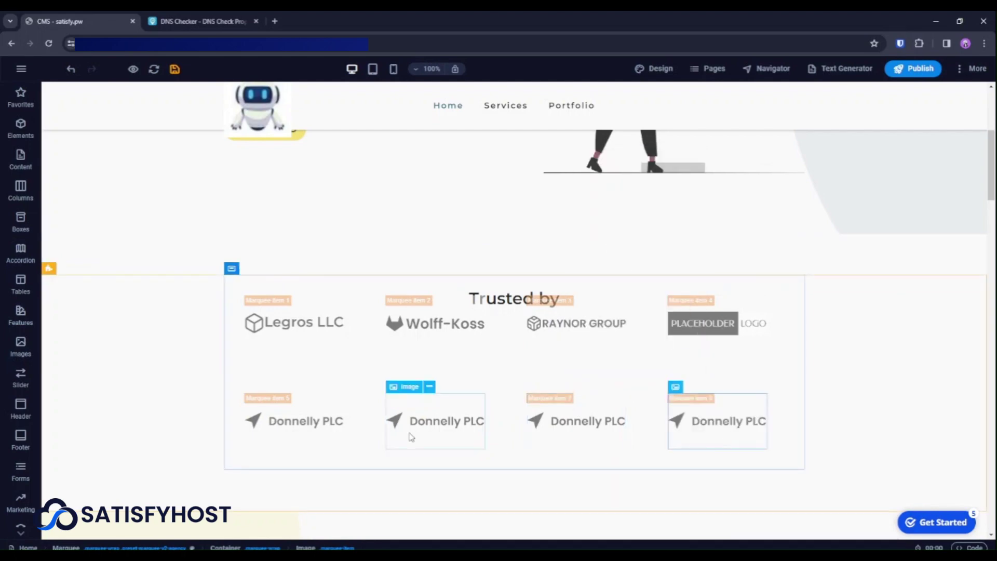
- Look through the remaining home page sections, from the guarantees and testimonials to Our Portfolio
{"action": "scroll", "coordinate": [413, 437], "scroll_direction": "down", "scroll_amount": 2}
{"action": "scroll", "coordinate": [414, 438], "scroll_direction": "down", "scroll_amount": 4}
{"action": "scroll", "coordinate": [605, 369], "scroll_direction": "down", "scroll_amount": 6}
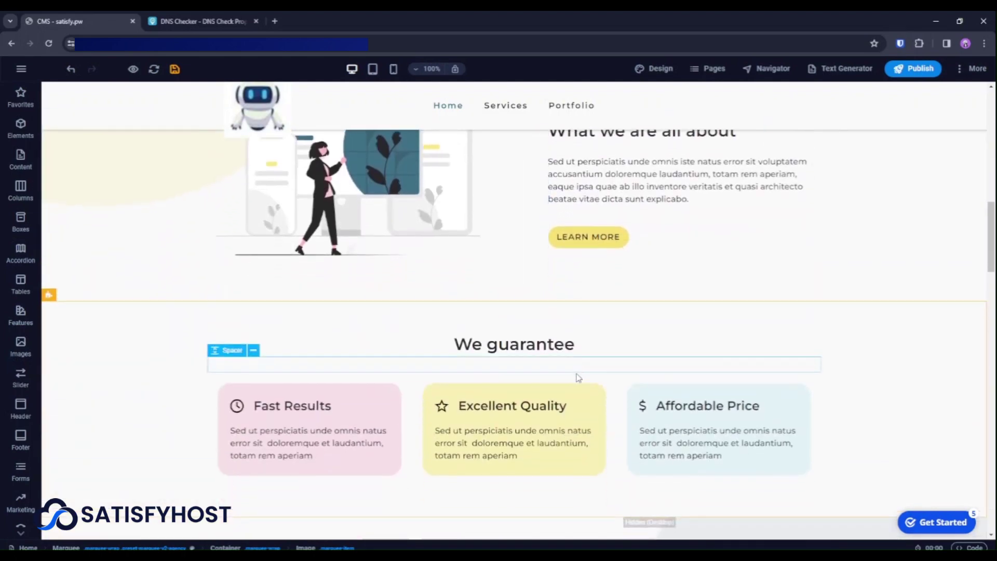
{"action": "scroll", "coordinate": [438, 369], "scroll_direction": "down", "scroll_amount": 12}
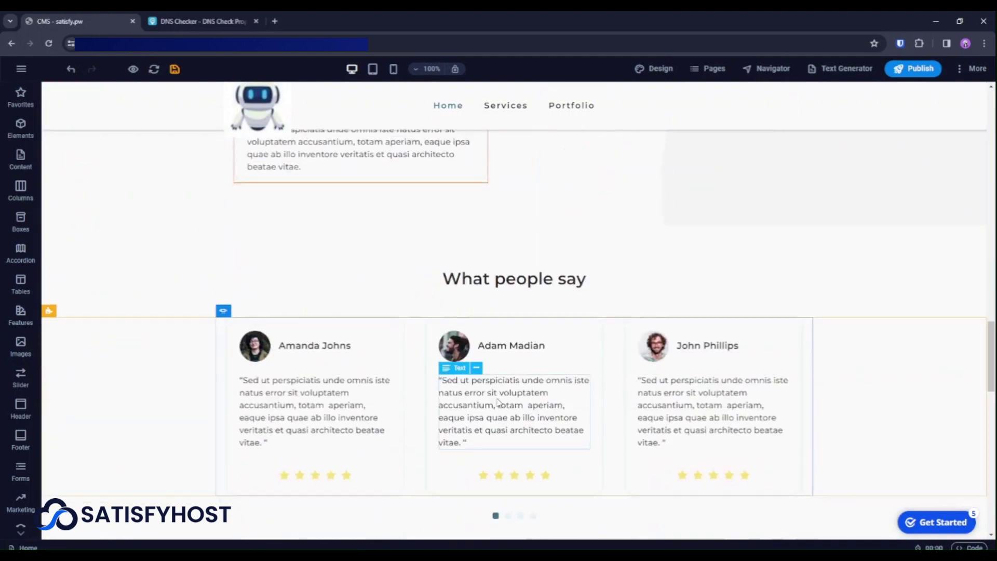
{"action": "scroll", "coordinate": [504, 405], "scroll_direction": "down", "scroll_amount": 6}
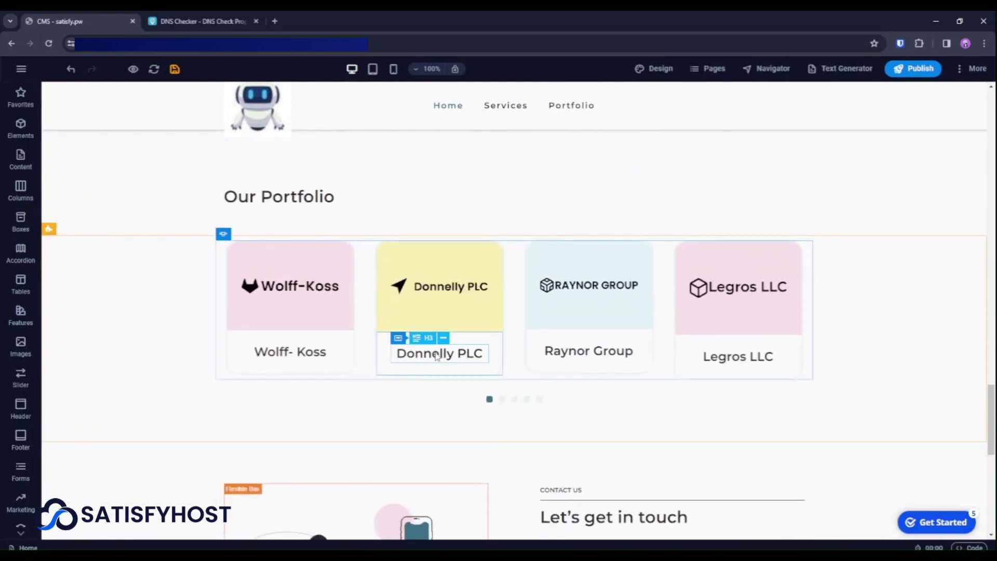
- Load satisfy.pw in a new browser tab to check the current state of the live site
{"action": "left_click", "coordinate": [274, 22]}
{"action": "type", "text": "sa"}
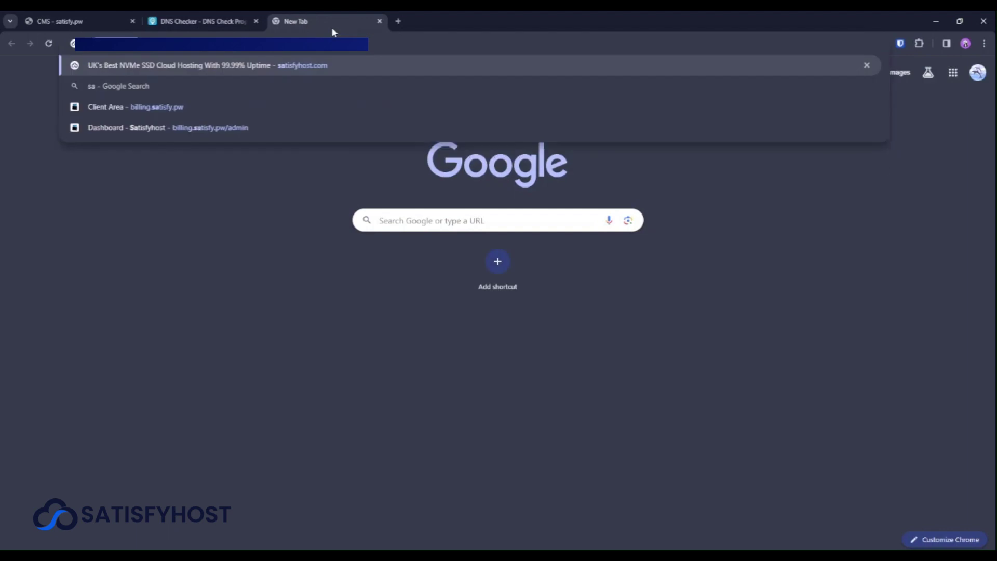
{"action": "type", "text": "tisfyhost."}
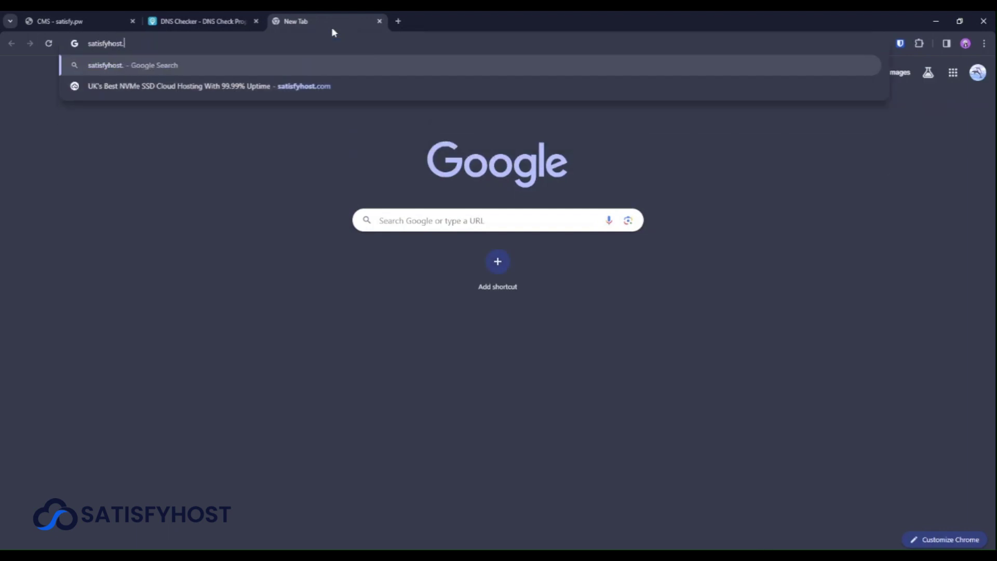
{"action": "key", "text": "BackSpace"}
{"action": "key", "text": "BackSpace"}
{"action": "key", "text": "BackSpace"}
{"action": "key", "text": "BackSpace"}
{"action": "key", "text": "BackSpace"}
{"action": "type", "text": ".pw"}
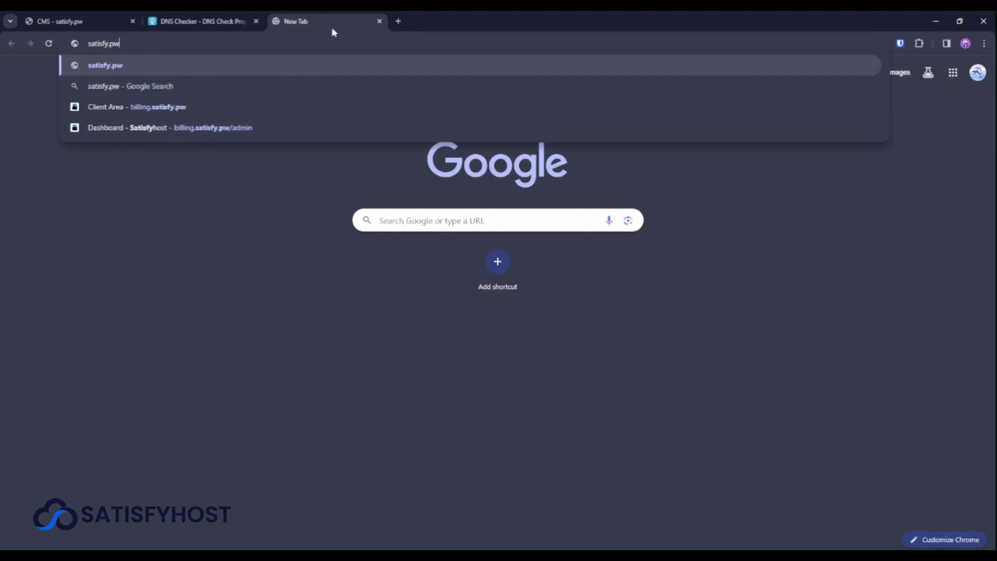
{"action": "key", "text": "Return"}
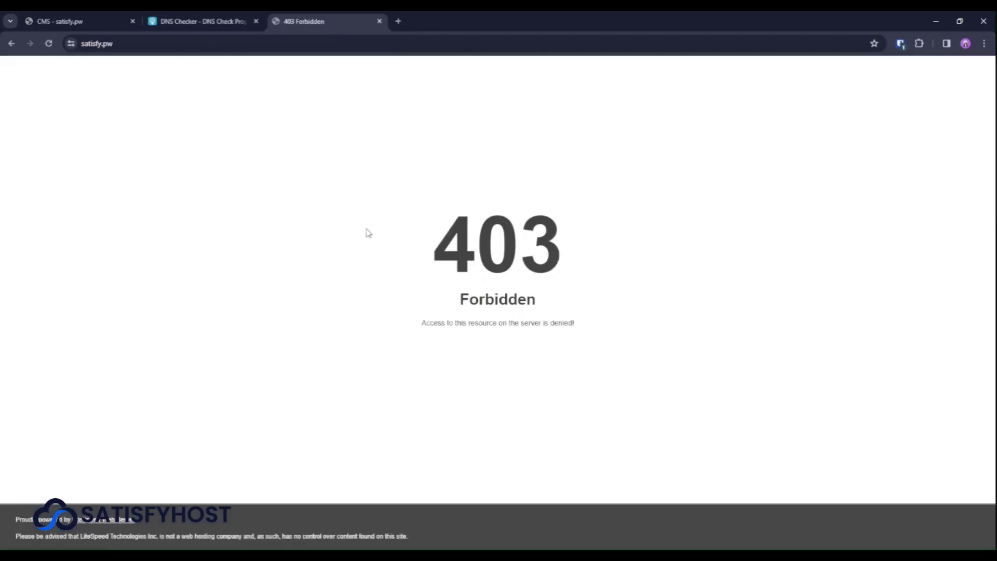
{"action": "left_click_drag", "start_coordinate": [367, 232], "coordinate": [646, 252]}
{"action": "left_click", "coordinate": [255, 173]}
- Return to the Sitejet Builder editor and publish the satisfy.pw website
{"action": "left_click", "coordinate": [74, 20]}
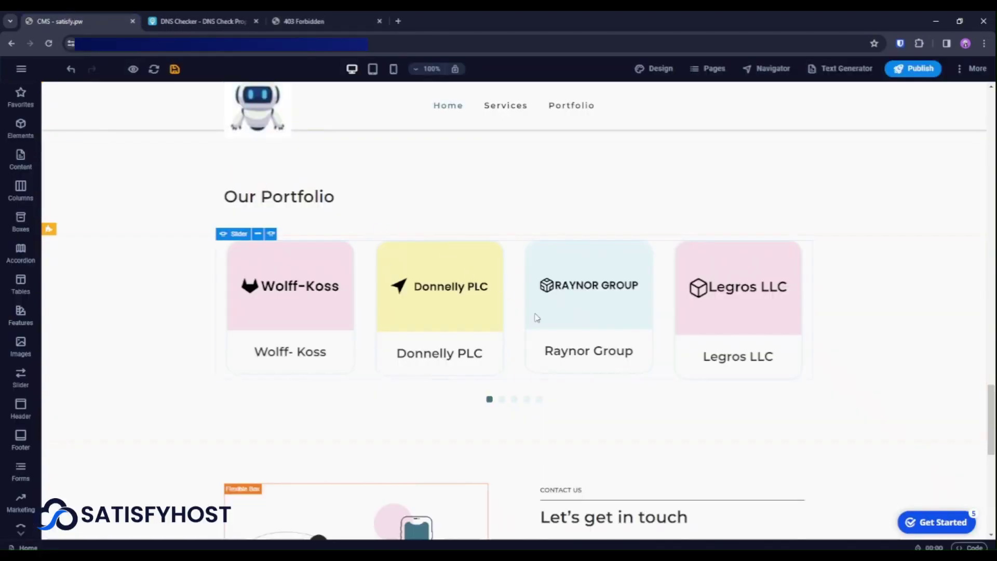
{"action": "scroll", "coordinate": [537, 318], "scroll_direction": "down", "scroll_amount": 3}
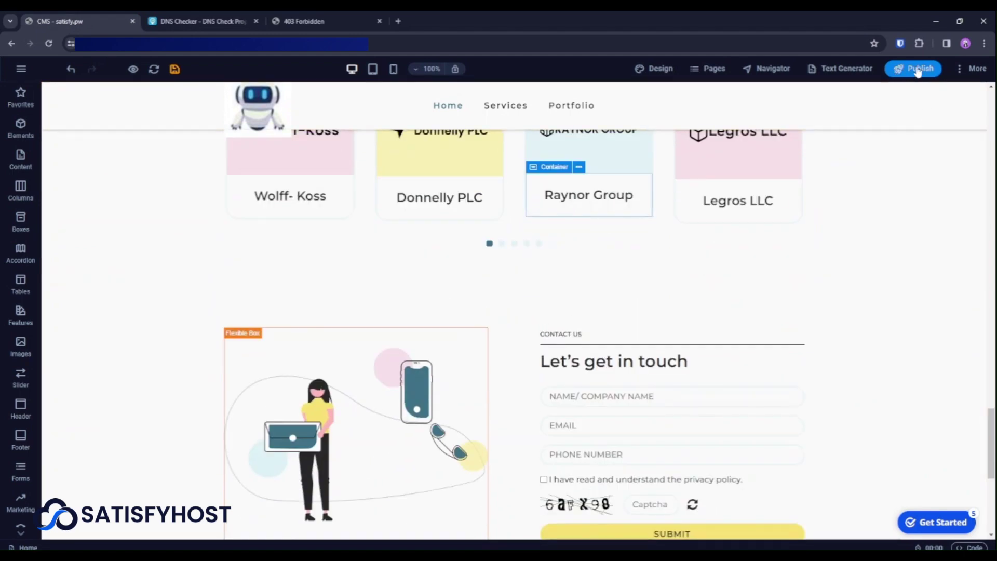
{"action": "scroll", "coordinate": [627, 314], "scroll_direction": "down", "scroll_amount": 6}
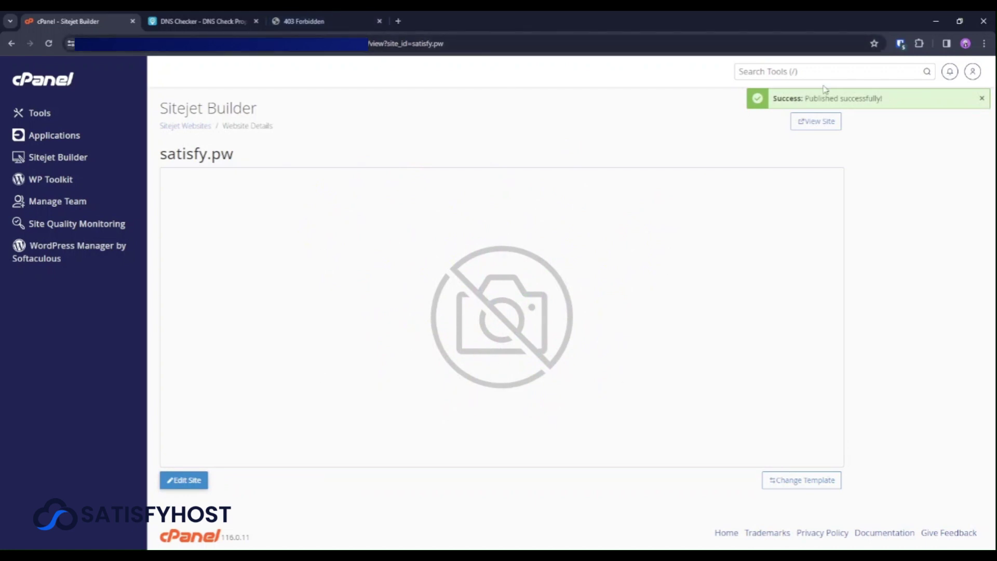
{"action": "left_click_drag", "start_coordinate": [892, 101], "coordinate": [741, 104]}
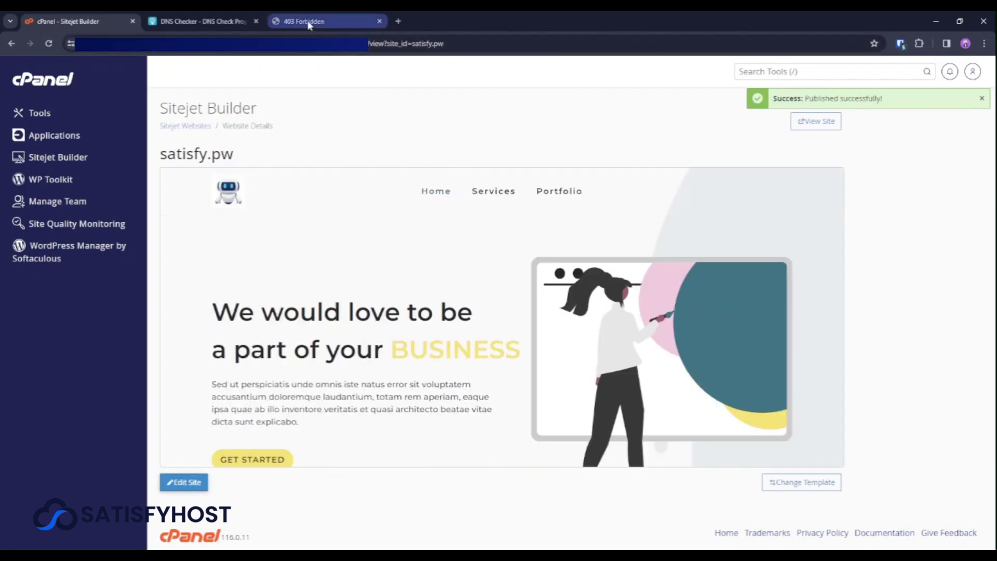
- Reload satisfy.pw in its browser tab and look through the published home page down to the footer
{"action": "left_click", "coordinate": [304, 21]}
{"action": "left_click", "coordinate": [47, 44]}
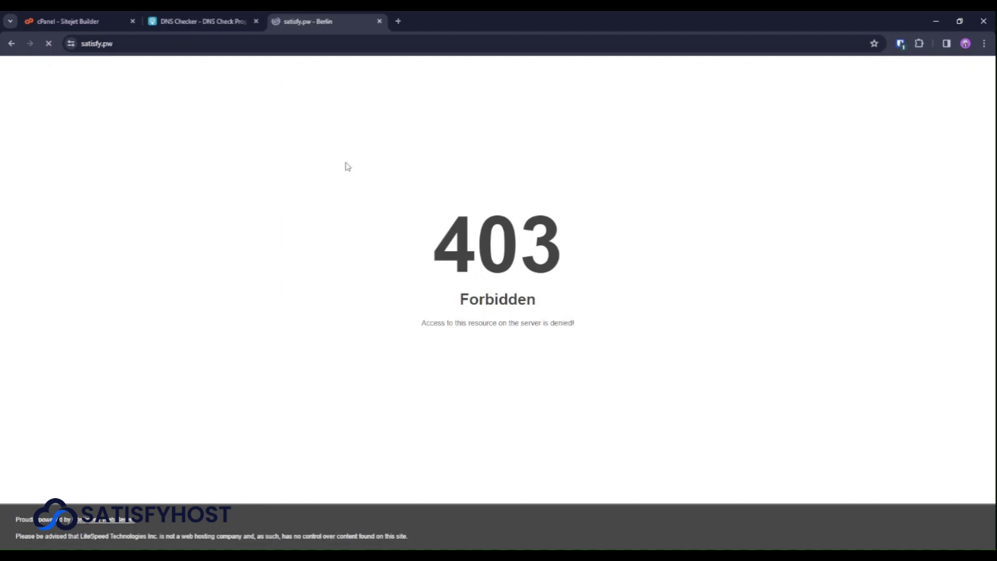
{"action": "scroll", "coordinate": [448, 278], "scroll_direction": "down", "scroll_amount": 18}
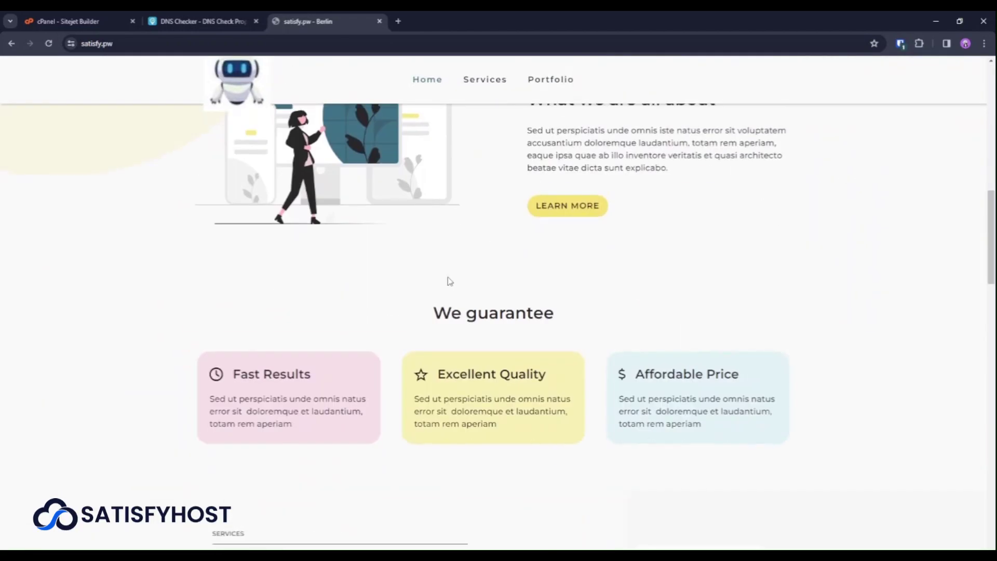
{"action": "scroll", "coordinate": [463, 287], "scroll_direction": "down", "scroll_amount": 12}
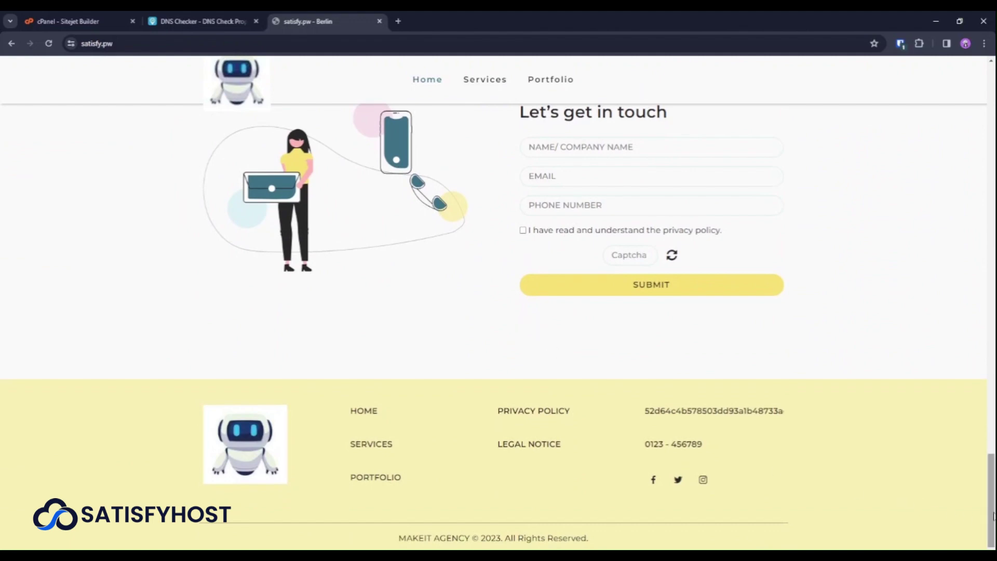
{"action": "left_click_drag", "start_coordinate": [991, 515], "coordinate": [992, 125]}
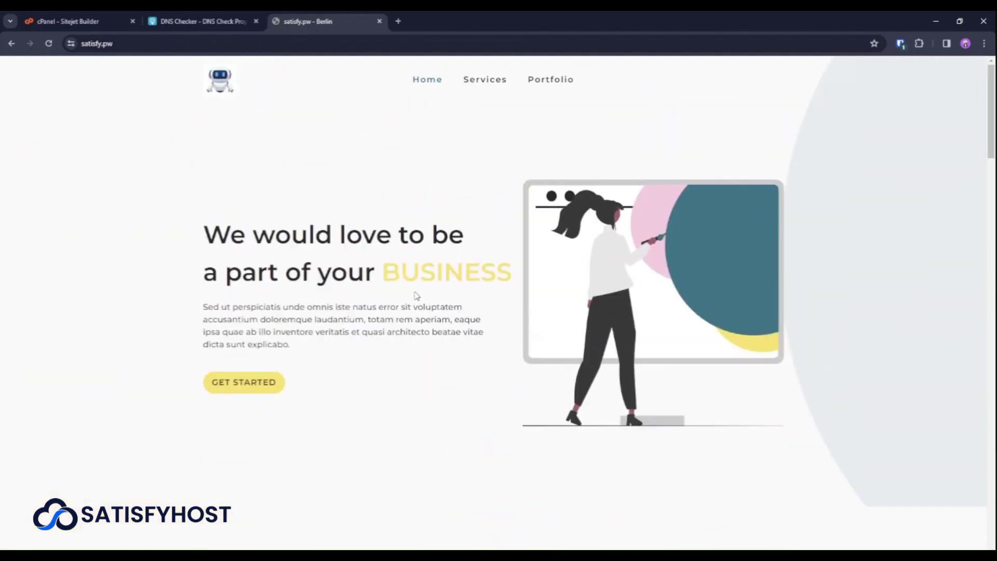
- Check the robot logo and the word BUSINESS in the headline on the published home page
{"action": "left_click_drag", "start_coordinate": [395, 276], "coordinate": [433, 275]}
{"action": "left_click", "coordinate": [434, 275]}
{"action": "left_click", "coordinate": [220, 88]}
{"action": "scroll", "coordinate": [416, 282], "scroll_direction": "down", "scroll_amount": 3}
{"action": "scroll", "coordinate": [418, 287], "scroll_direction": "up", "scroll_amount": 1}
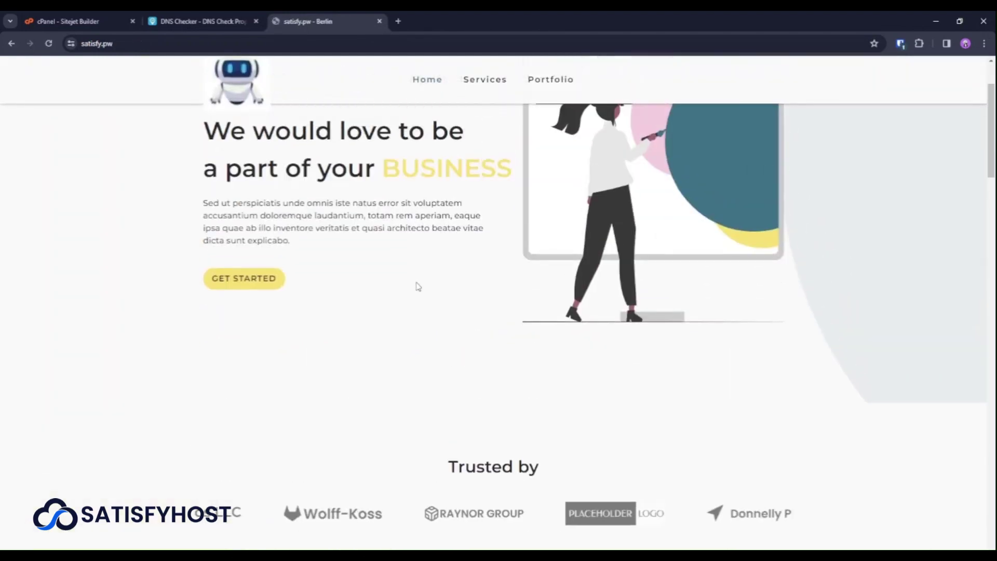
{"action": "scroll", "coordinate": [418, 286], "scroll_direction": "up", "scroll_amount": 2}
{"action": "left_click_drag", "start_coordinate": [387, 271], "coordinate": [513, 271]}
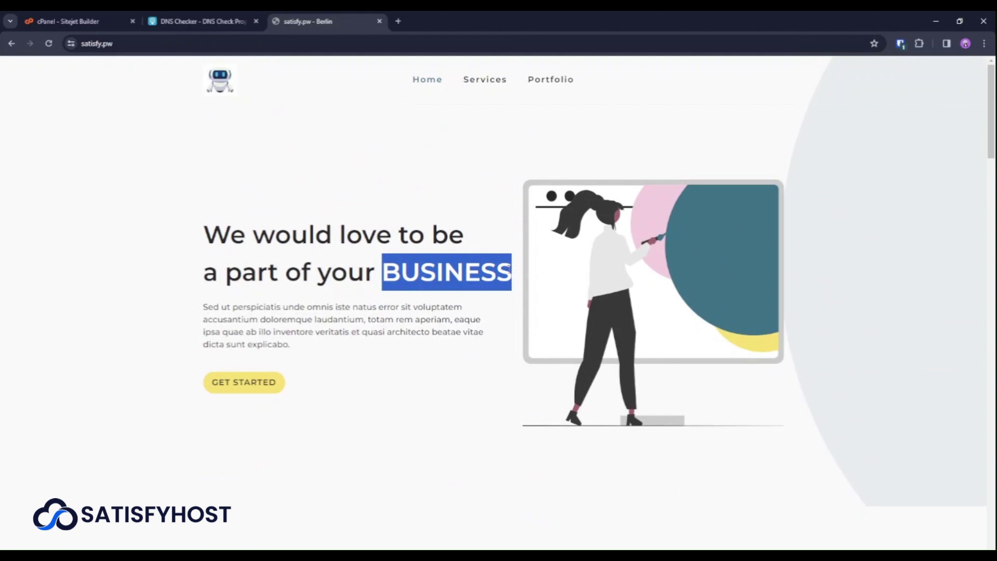
- Reopen satisfy.pw for editing from cPanel and apply the Secondary color to the word BUSINESS in the banner headline
{"action": "left_click", "coordinate": [82, 19]}
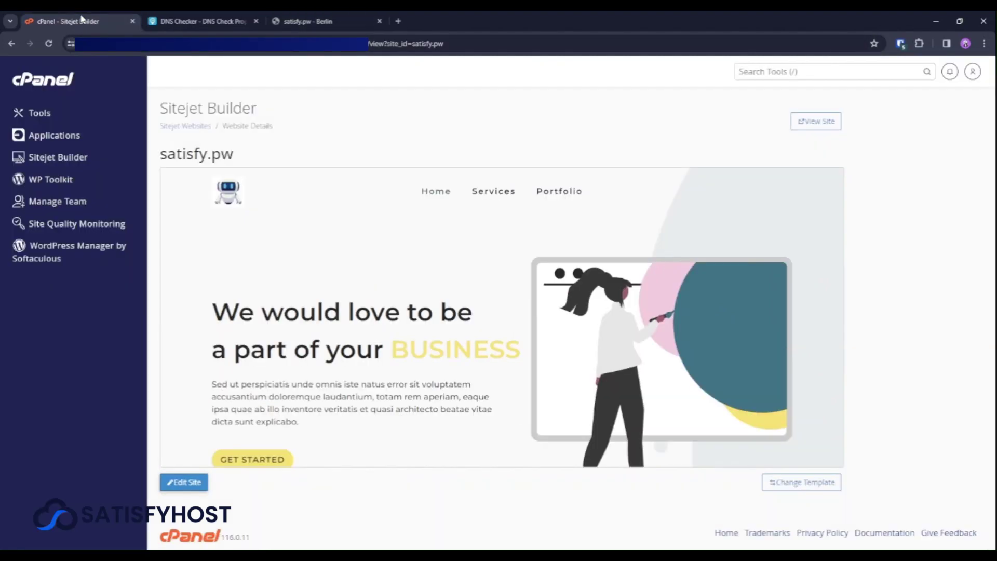
{"action": "left_click", "coordinate": [173, 483]}
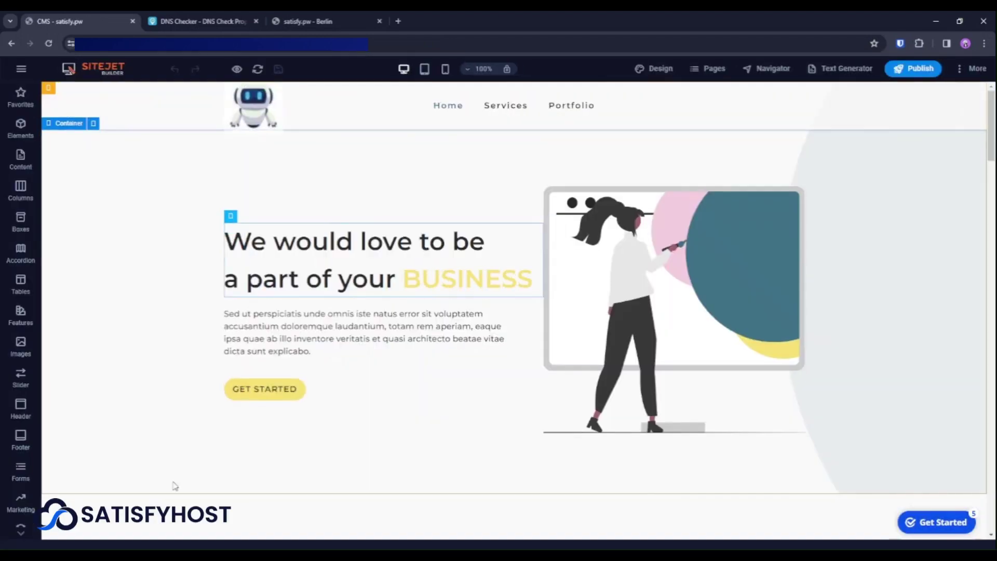
{"action": "left_click", "coordinate": [451, 282]}
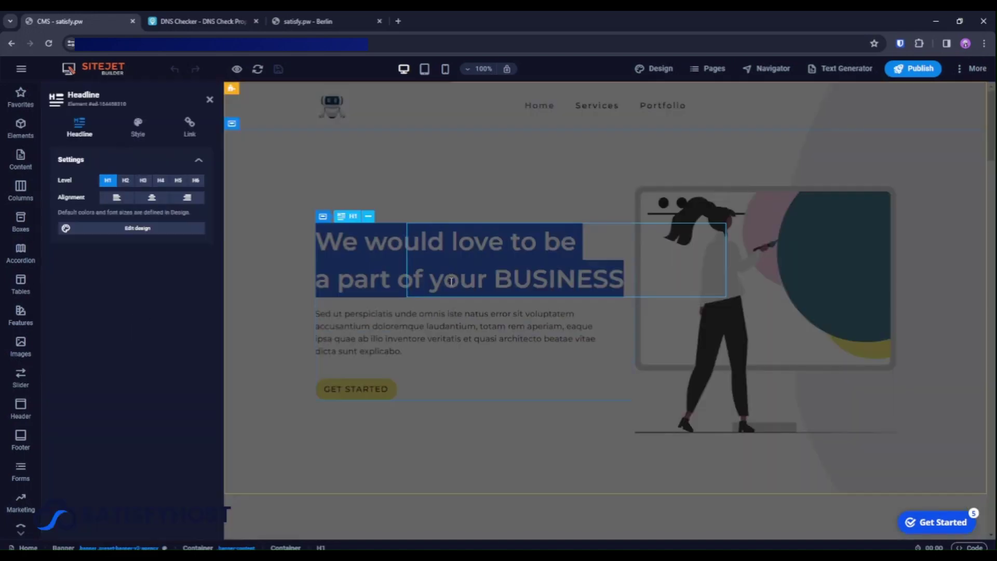
{"action": "left_click", "coordinate": [460, 279]}
{"action": "left_click_drag", "start_coordinate": [495, 279], "coordinate": [624, 279]}
{"action": "left_click", "coordinate": [408, 213]}
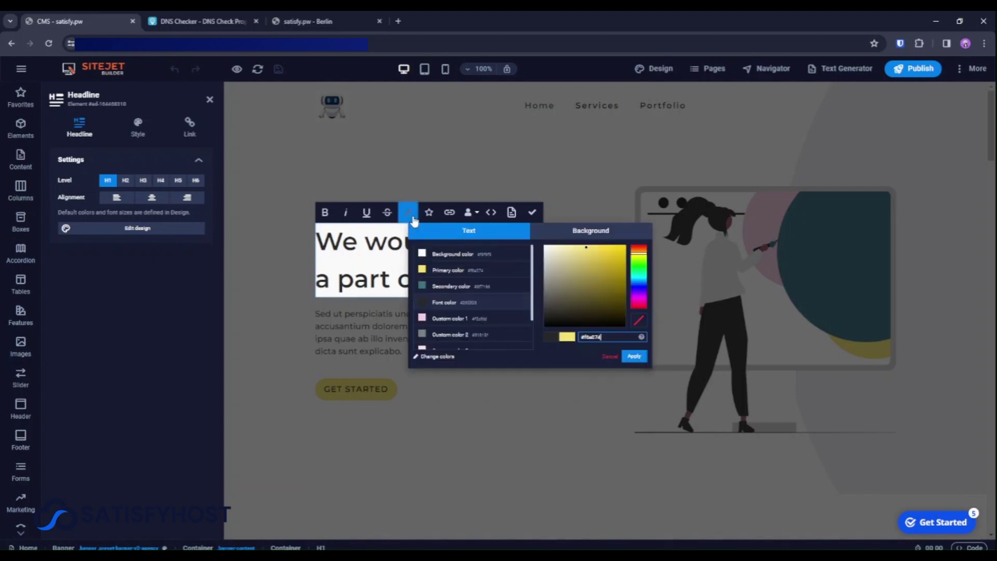
{"action": "left_click", "coordinate": [432, 286]}
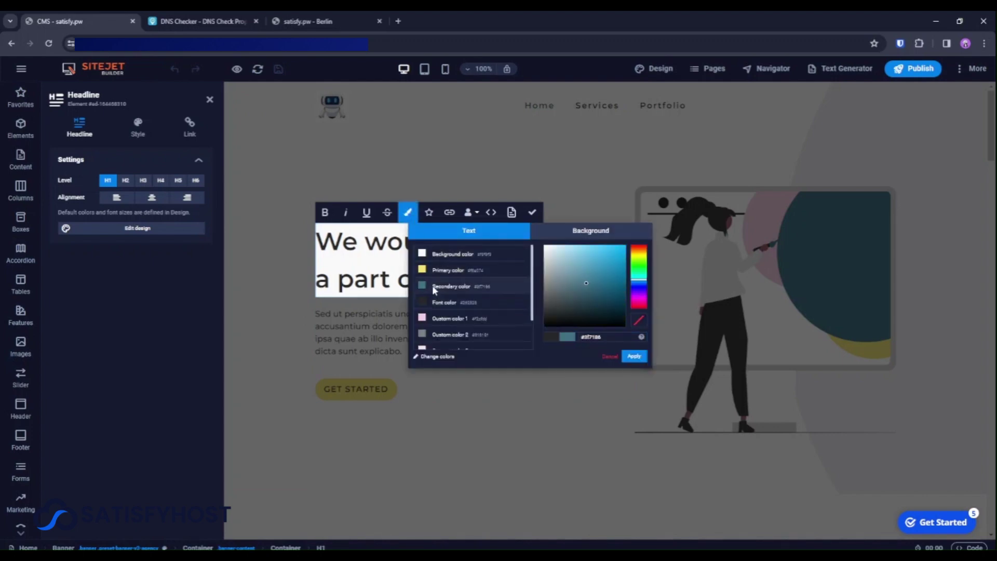
{"action": "left_click", "coordinate": [634, 356]}
{"action": "left_click", "coordinate": [571, 395]}
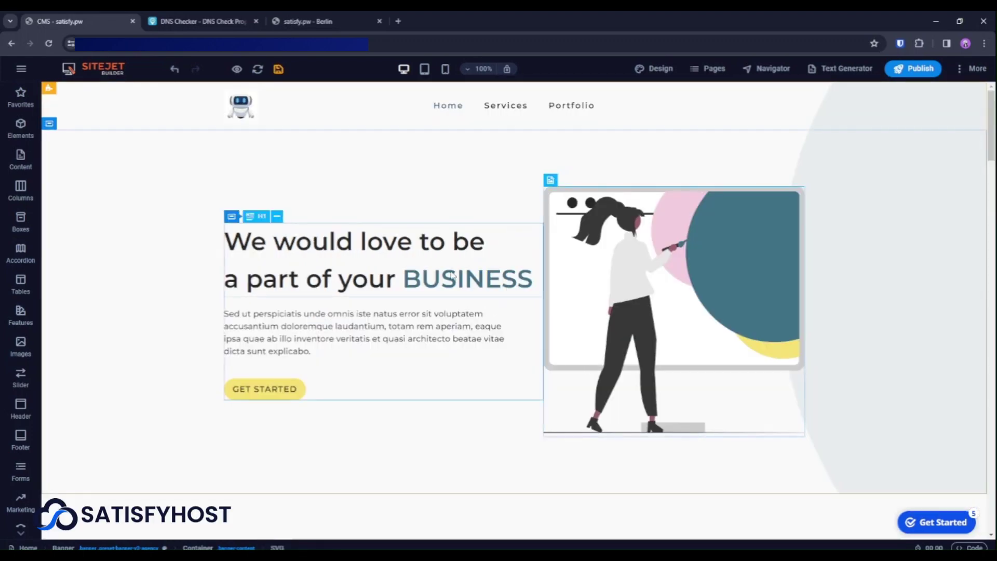
- Select the Excellent Quality card in the We guarantee section and look through its style settings
{"action": "scroll", "coordinate": [385, 417], "scroll_direction": "down", "scroll_amount": 2}
{"action": "scroll", "coordinate": [385, 417], "scroll_direction": "down", "scroll_amount": 12}
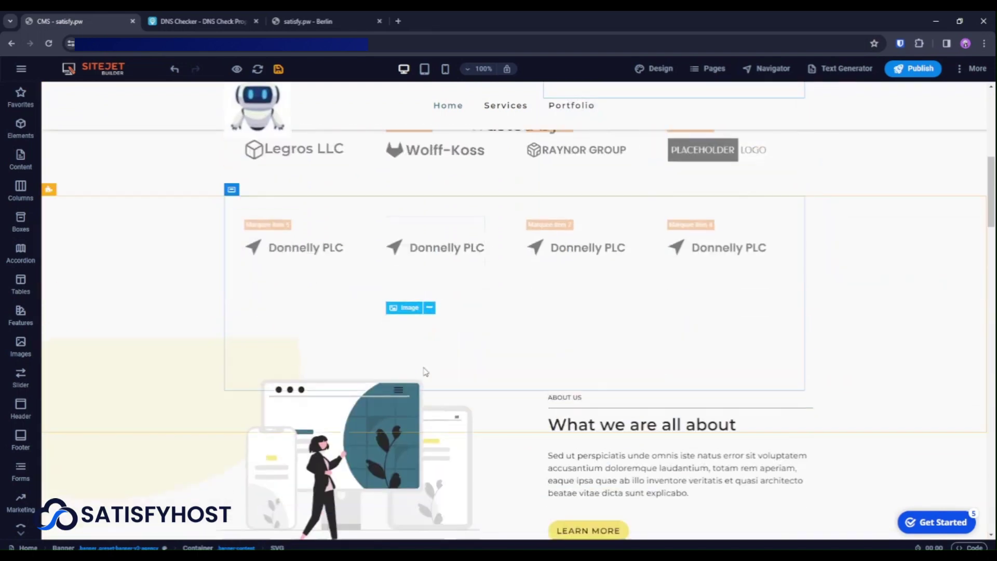
{"action": "scroll", "coordinate": [427, 367], "scroll_direction": "up", "scroll_amount": 2}
{"action": "scroll", "coordinate": [428, 369], "scroll_direction": "up", "scroll_amount": 1}
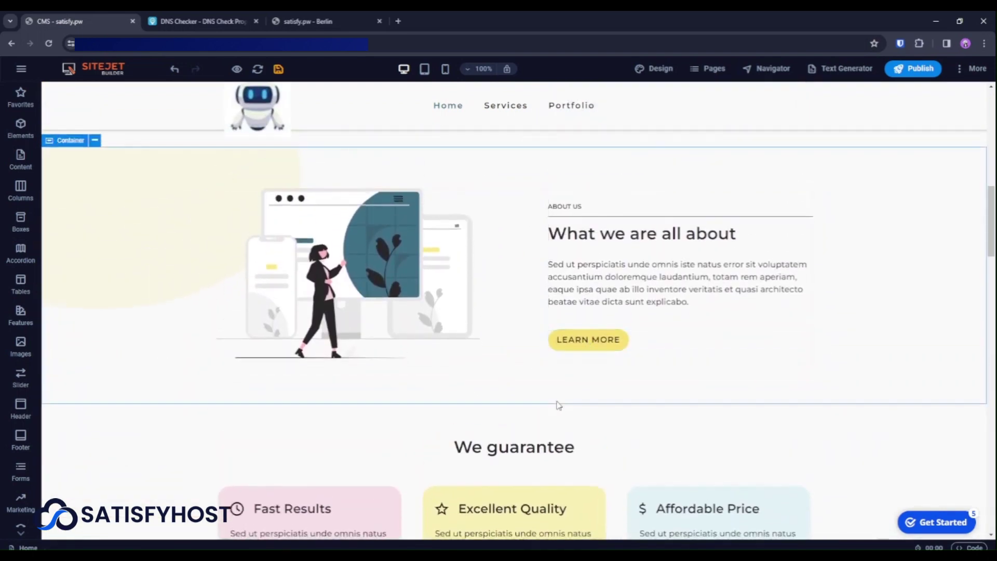
{"action": "scroll", "coordinate": [559, 405], "scroll_direction": "down", "scroll_amount": 3}
{"action": "left_click", "coordinate": [590, 342]}
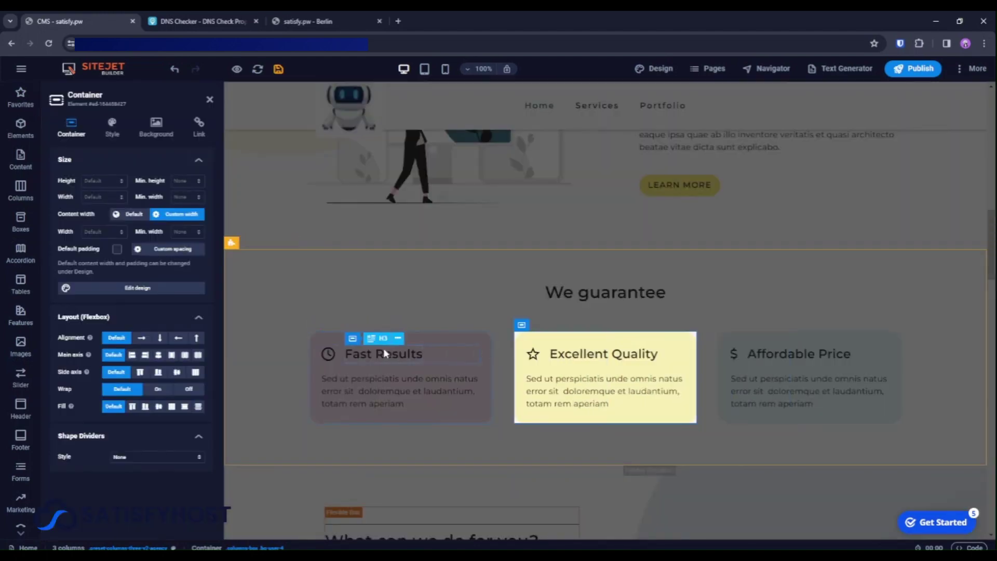
{"action": "left_click", "coordinate": [113, 128]}
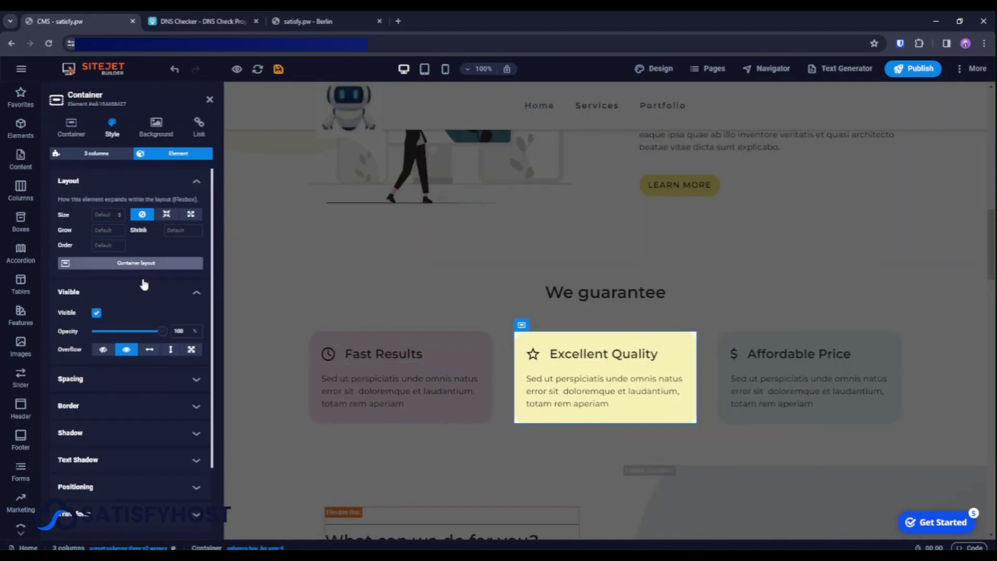
{"action": "scroll", "coordinate": [138, 289], "scroll_direction": "down", "scroll_amount": 3}
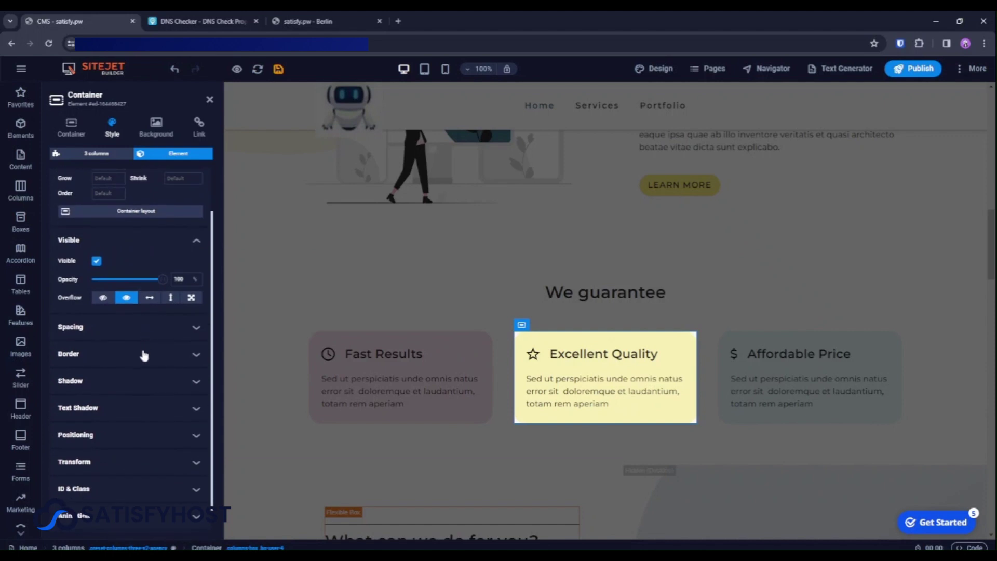
{"action": "scroll", "coordinate": [144, 353], "scroll_direction": "up", "scroll_amount": 3}
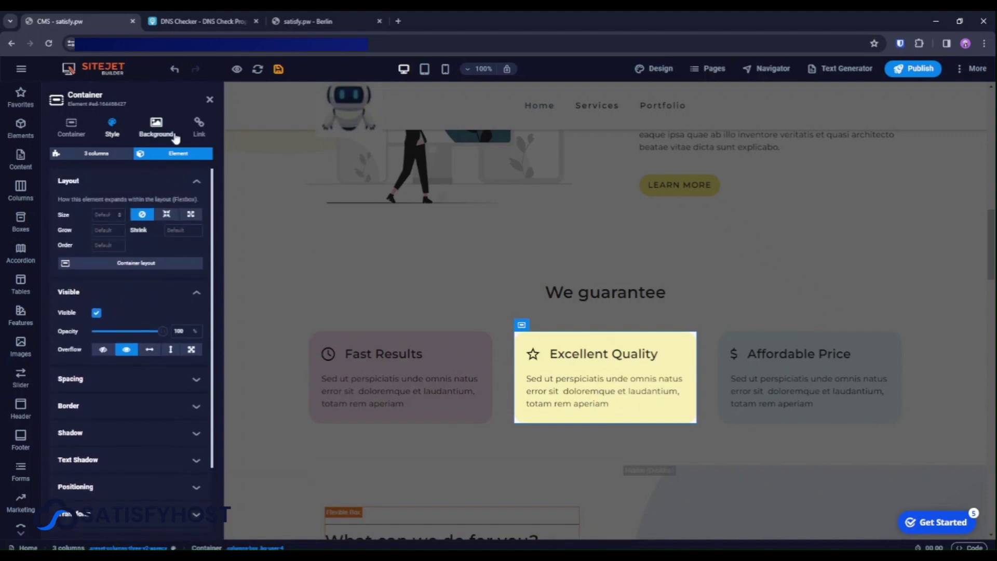
- Change the background color of the Excellent Quality card to a light violet-blue
{"action": "left_click", "coordinate": [154, 130]}
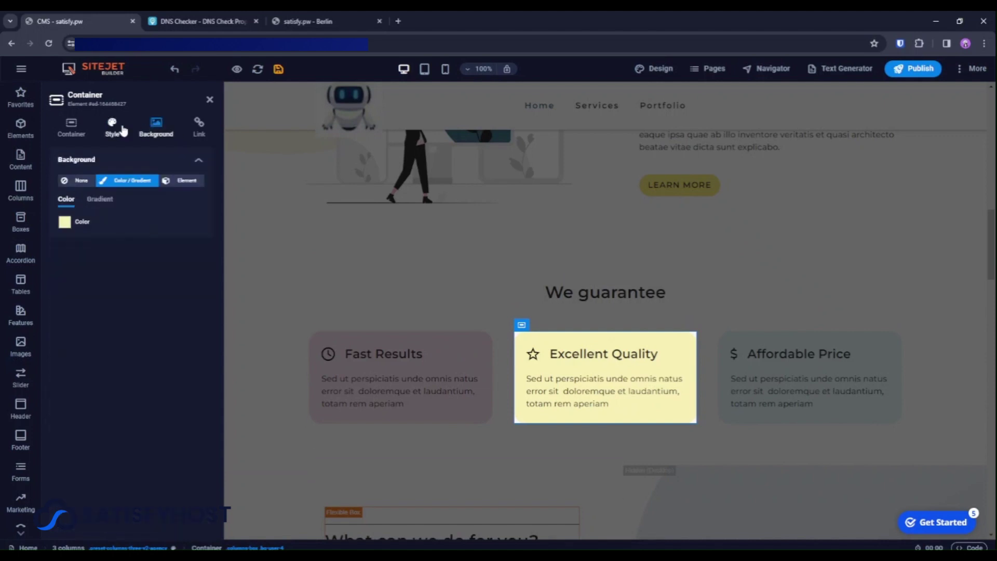
{"action": "left_click", "coordinate": [65, 222]}
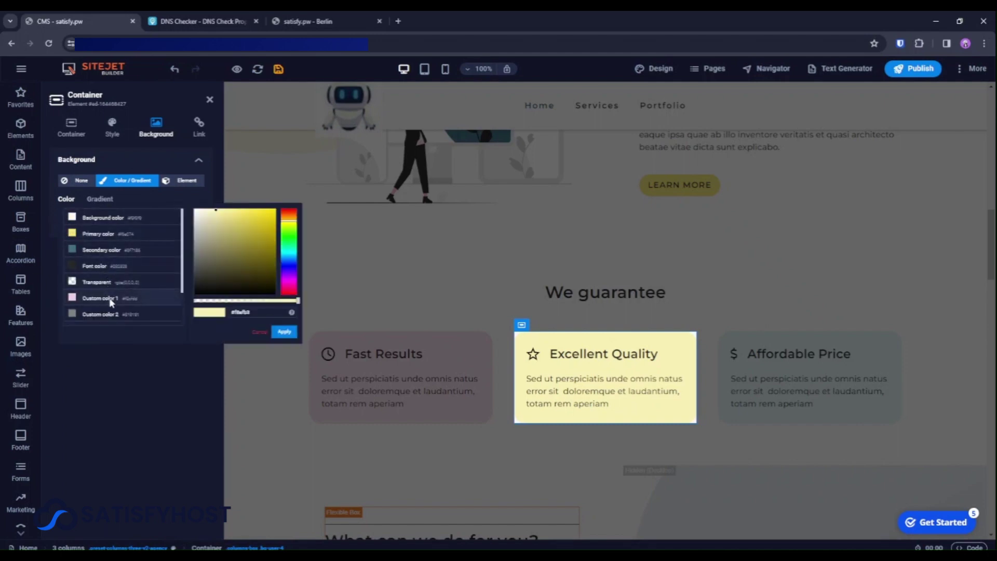
{"action": "left_click_drag", "start_coordinate": [293, 266], "coordinate": [292, 270]}
{"action": "left_click", "coordinate": [524, 247]}
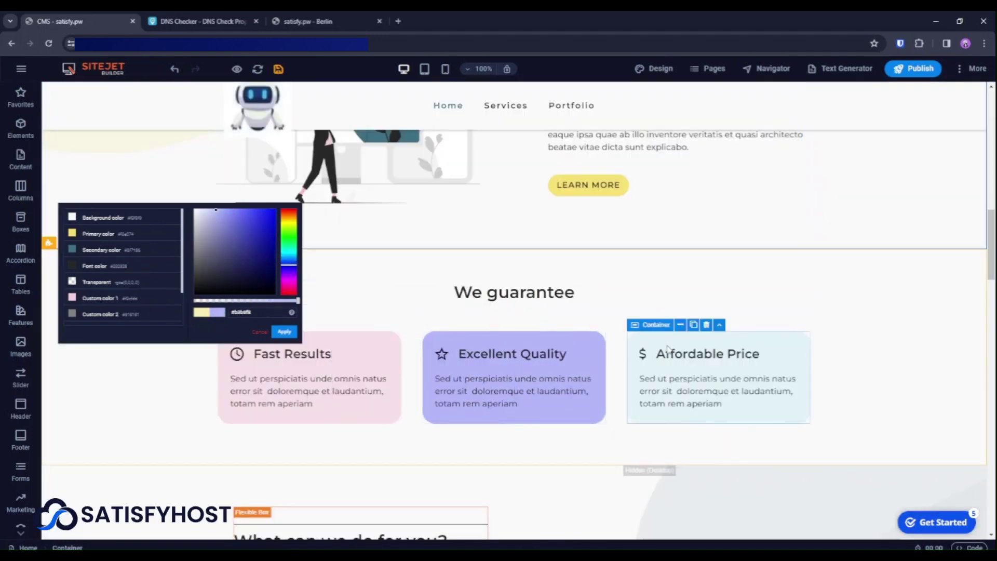
{"action": "left_click", "coordinate": [284, 331]}
{"action": "scroll", "coordinate": [626, 341], "scroll_direction": "down", "scroll_amount": 2}
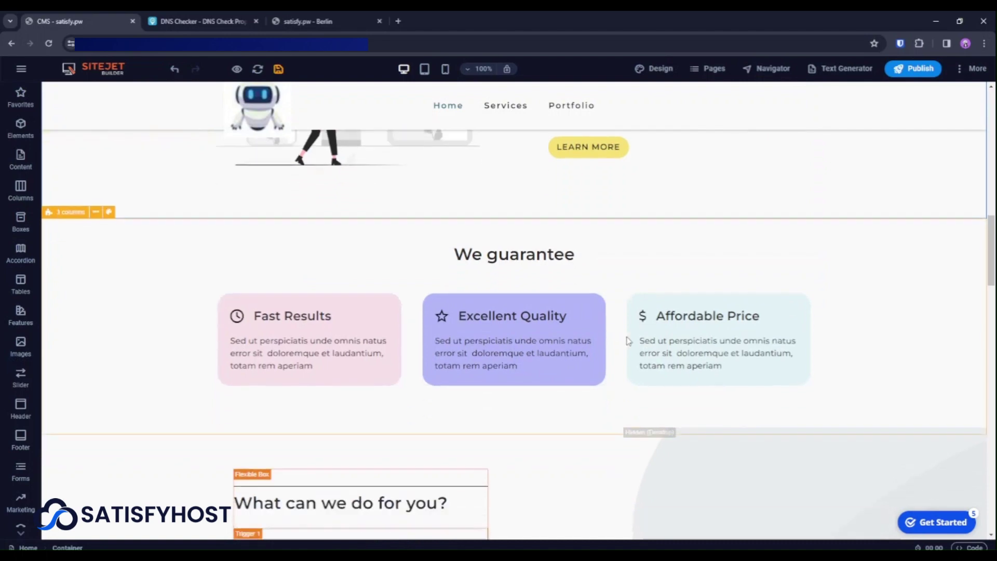
- Open the website's font settings and look at the available Google Fonts and the font upload option
{"action": "scroll", "coordinate": [625, 340], "scroll_direction": "up", "scroll_amount": 10}
{"action": "scroll", "coordinate": [628, 341], "scroll_direction": "up", "scroll_amount": 5}
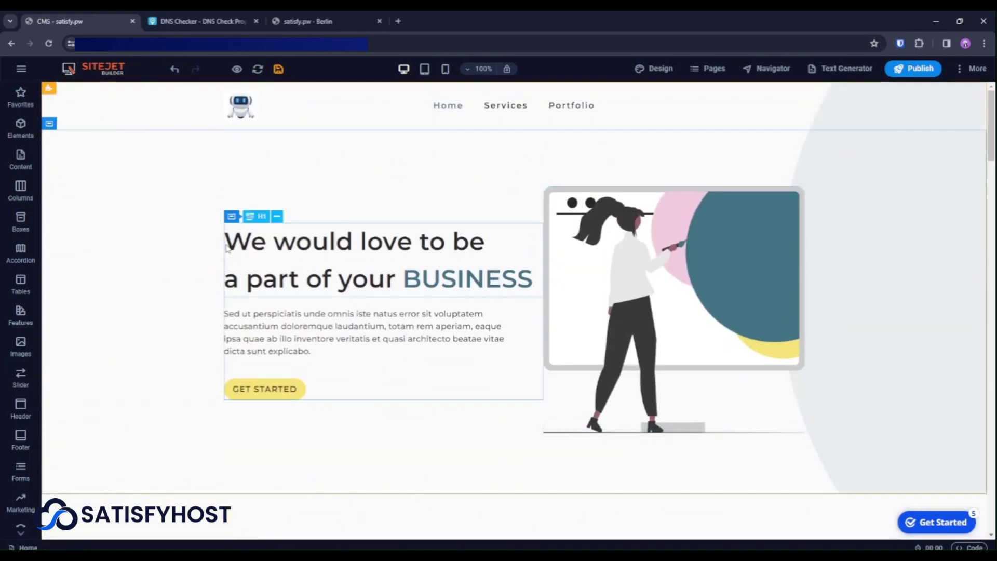
{"action": "left_click", "coordinate": [972, 69]}
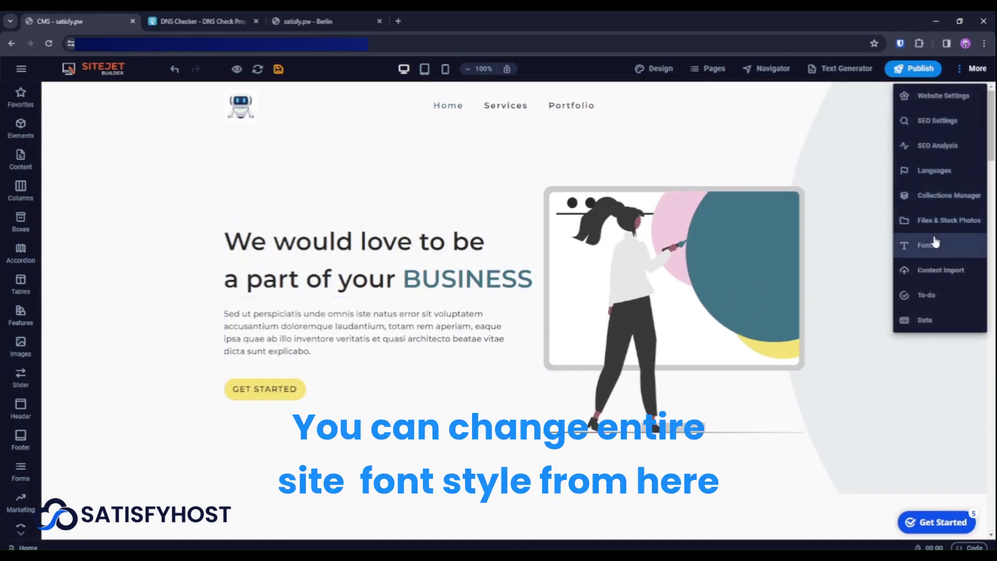
{"action": "left_click", "coordinate": [929, 246]}
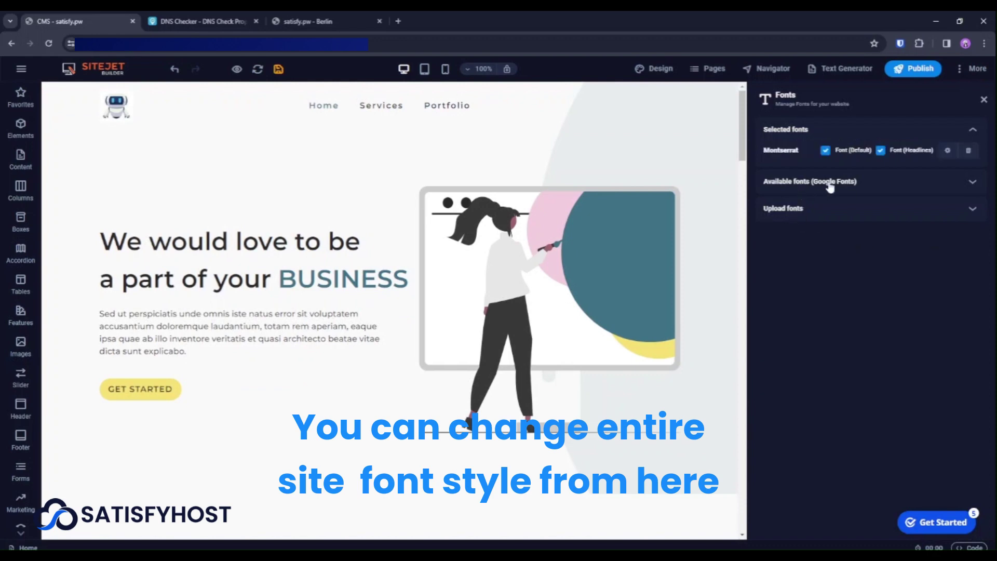
{"action": "left_click", "coordinate": [829, 185]}
{"action": "left_click", "coordinate": [829, 185]}
{"action": "left_click", "coordinate": [804, 210]}
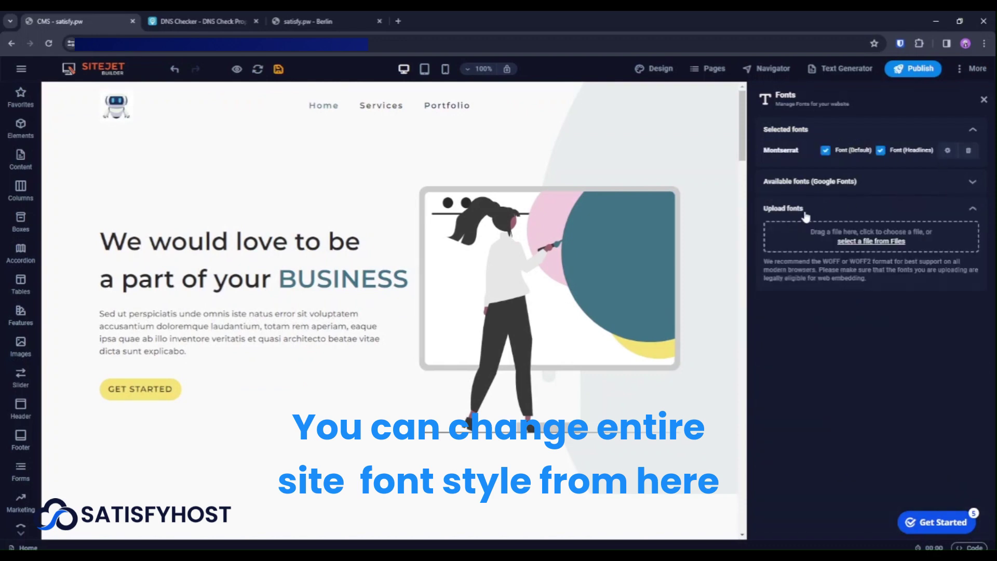
{"action": "left_click", "coordinate": [810, 211]}
- Search the available Google Fonts for "pop" and add Poppins to the website's selected fonts
{"action": "left_click", "coordinate": [826, 181]}
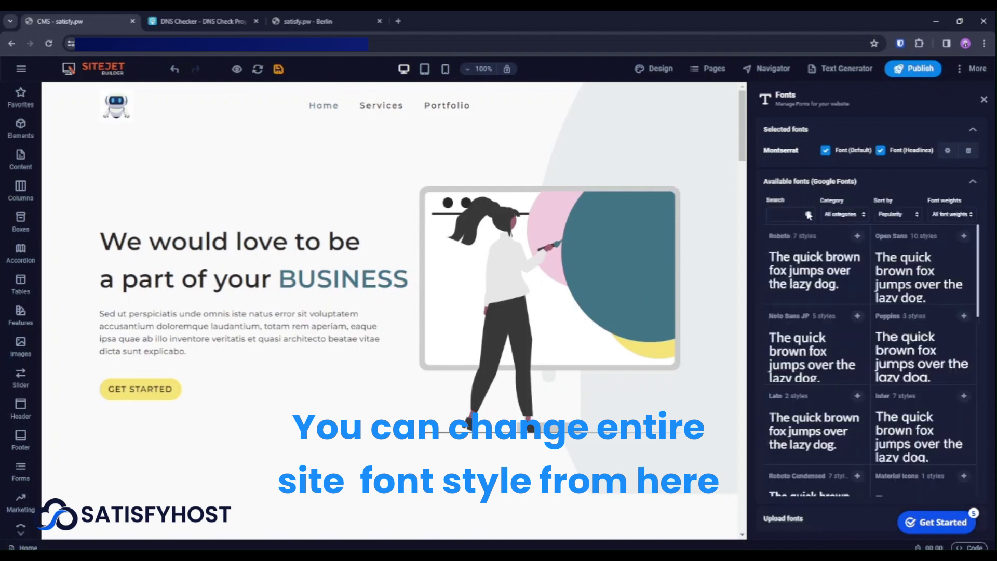
{"action": "left_click", "coordinate": [787, 213]}
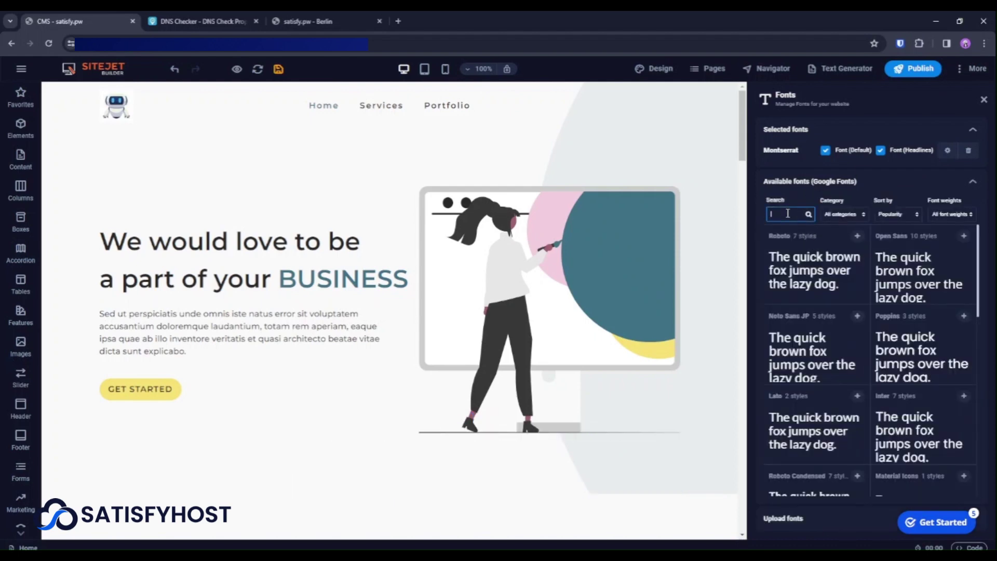
{"action": "type", "text": "pop"}
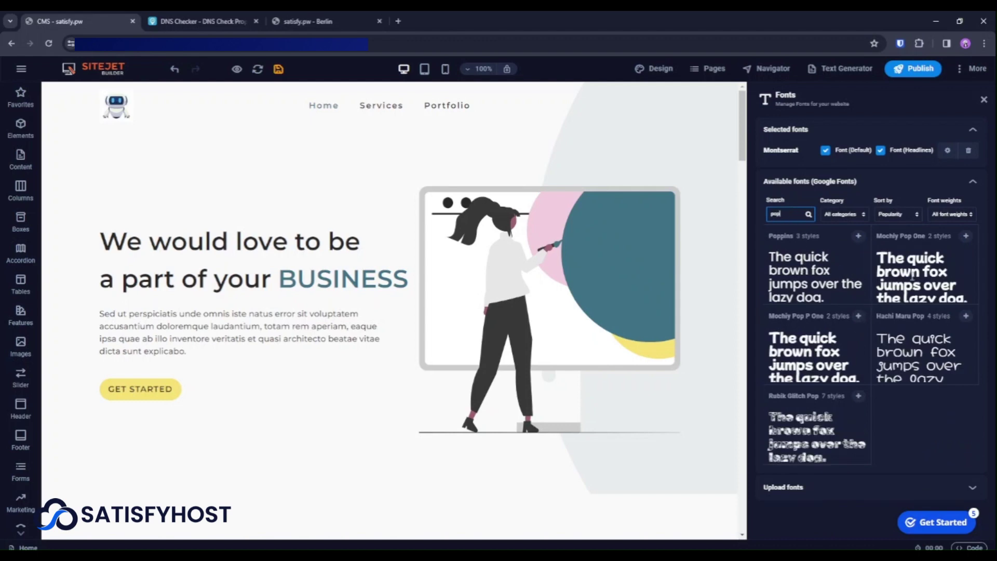
{"action": "left_click", "coordinate": [858, 236]}
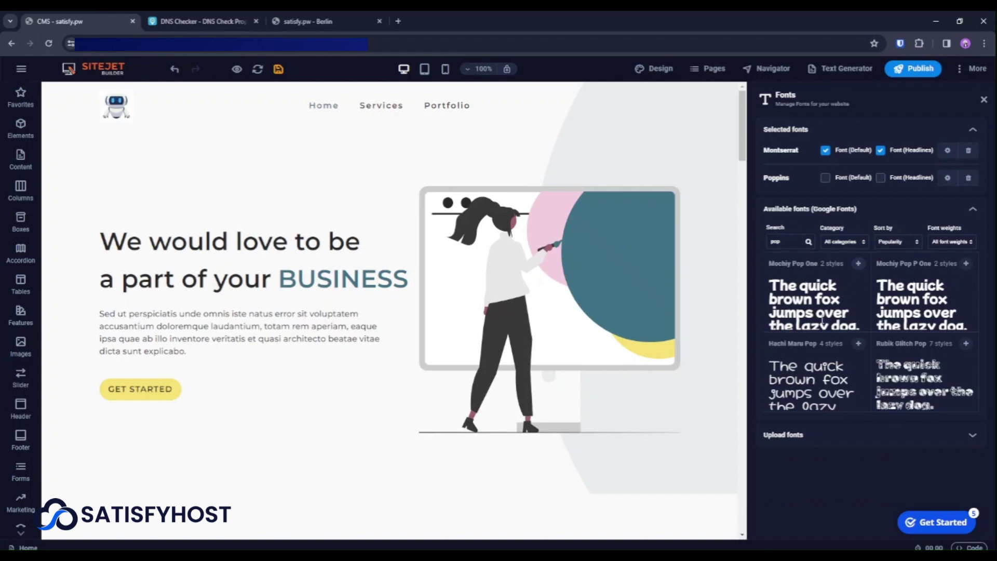
- Make Poppins both the default and the headline font, and remove Montserrat from the selected fonts
{"action": "left_click", "coordinate": [824, 180]}
{"action": "left_click", "coordinate": [882, 178]}
{"action": "left_click", "coordinate": [969, 151]}
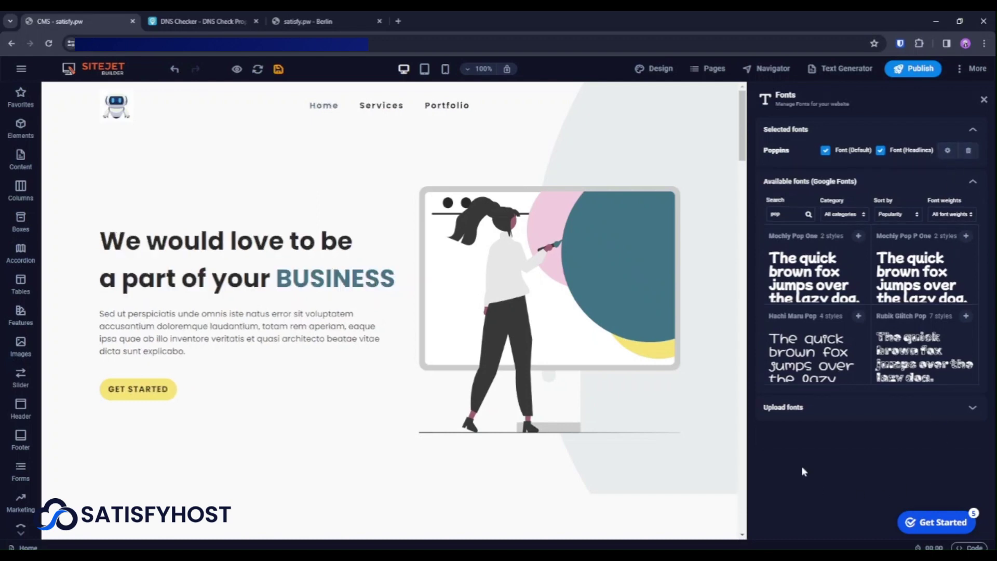
{"action": "left_click", "coordinate": [983, 100]}
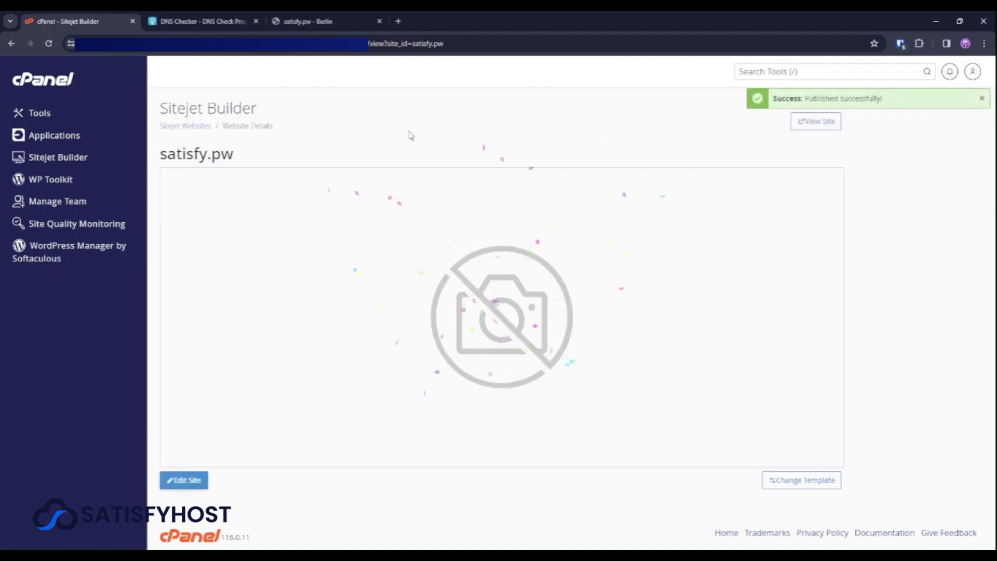
- Reload the published satisfy.pw home page and look through its sections down to the contact area
{"action": "left_click", "coordinate": [323, 21]}
{"action": "left_click", "coordinate": [48, 43]}
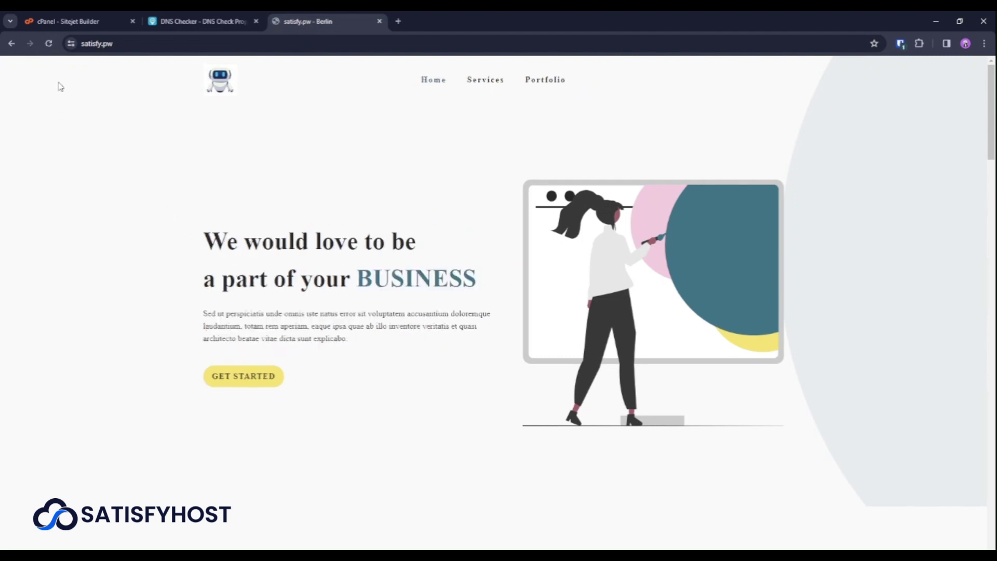
{"action": "left_click", "coordinate": [50, 45]}
{"action": "scroll", "coordinate": [475, 264], "scroll_direction": "down", "scroll_amount": 5}
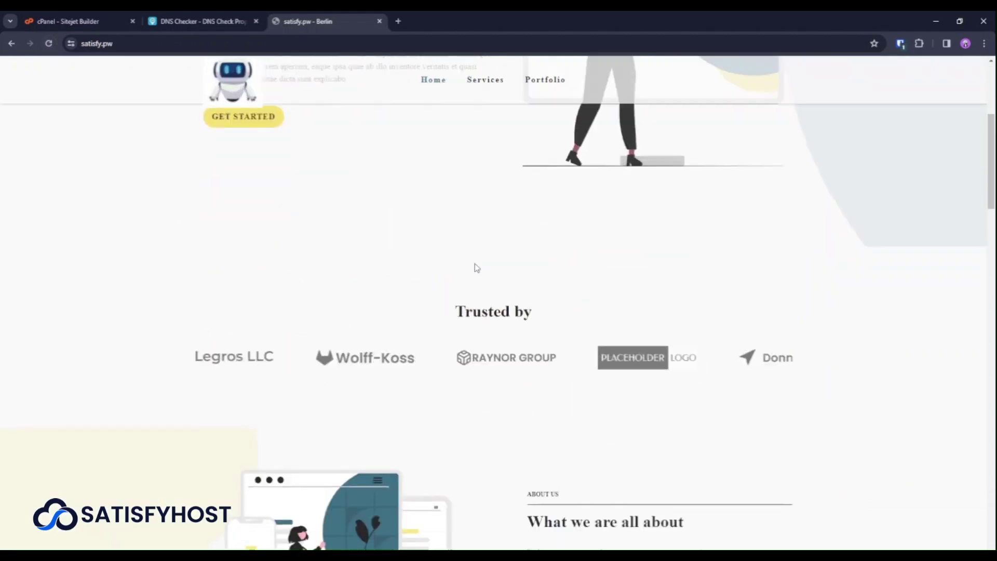
{"action": "scroll", "coordinate": [477, 268], "scroll_direction": "down", "scroll_amount": 20}
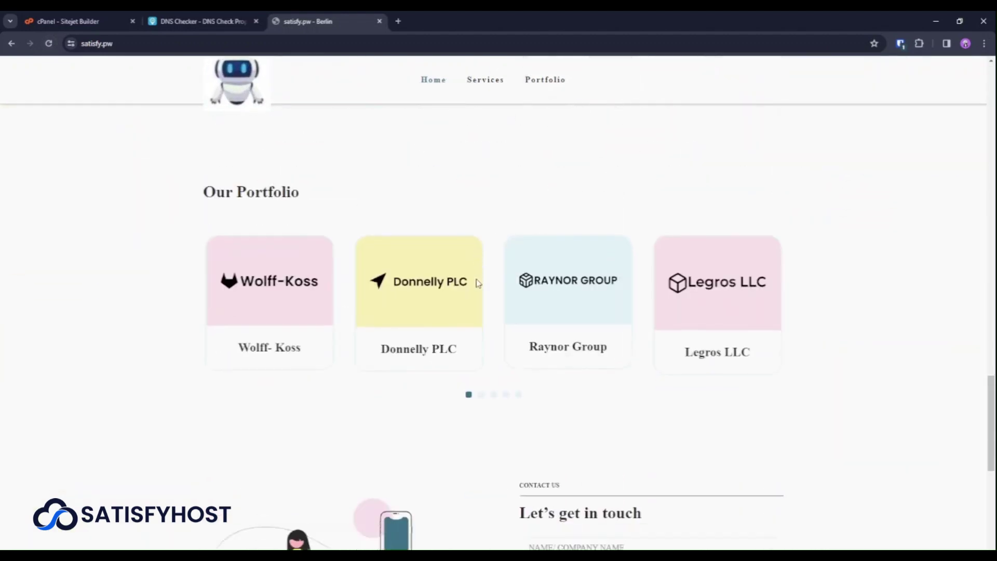
{"action": "scroll", "coordinate": [475, 281], "scroll_direction": "down", "scroll_amount": 8}
- Test the logo link, the Services page link and that page's Get Started button on the published site
{"action": "left_click", "coordinate": [250, 91]}
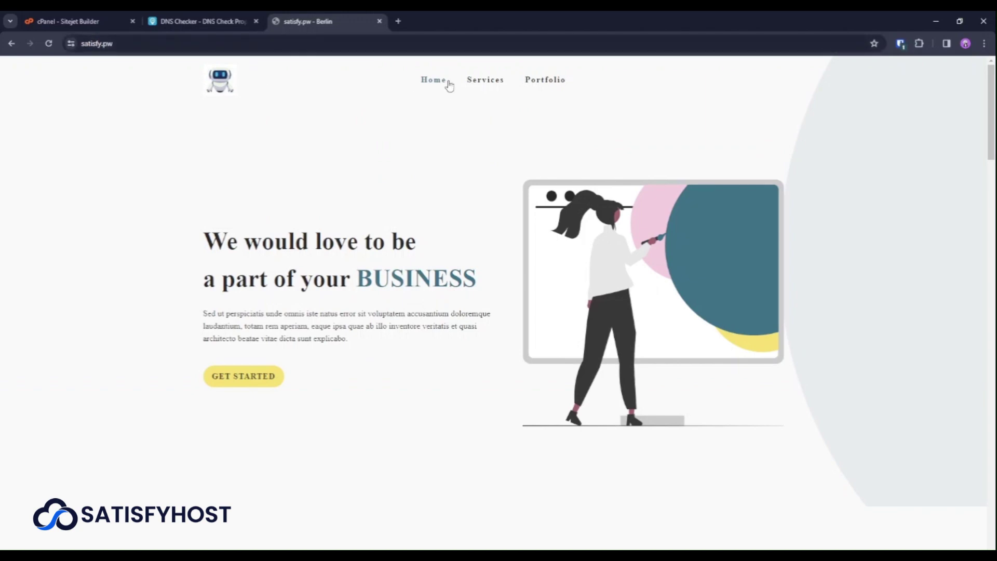
{"action": "left_click", "coordinate": [477, 83]}
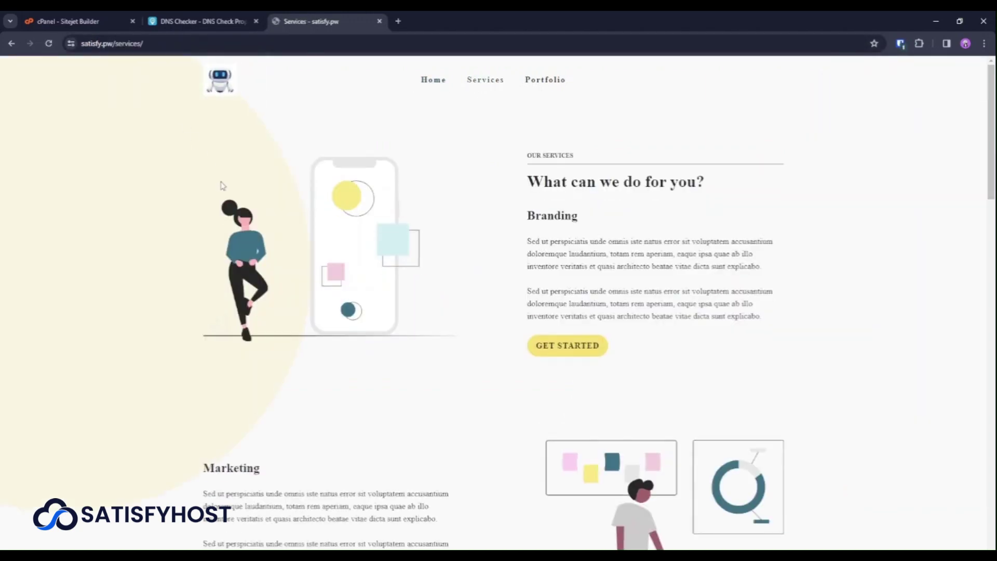
{"action": "left_click", "coordinate": [546, 345]}
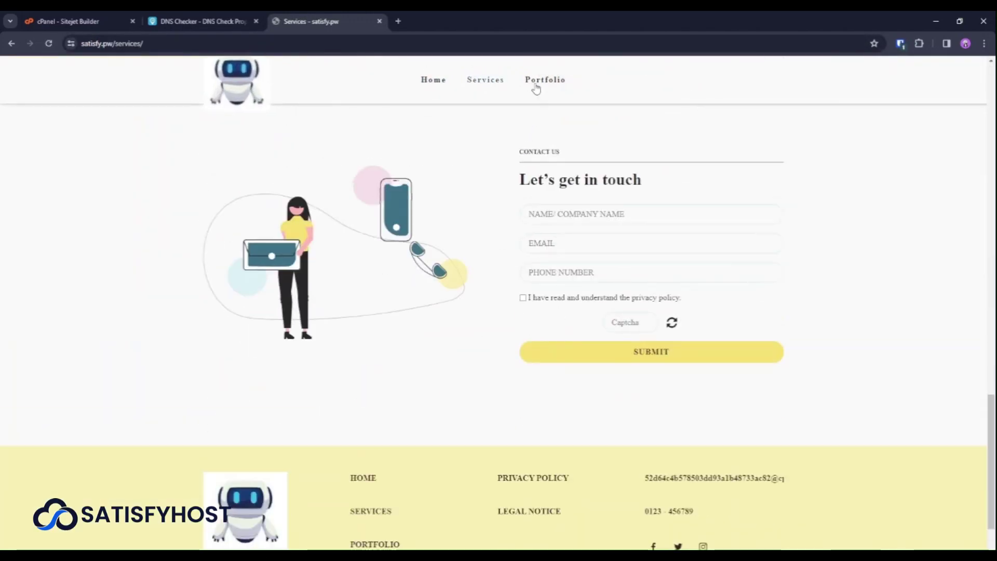